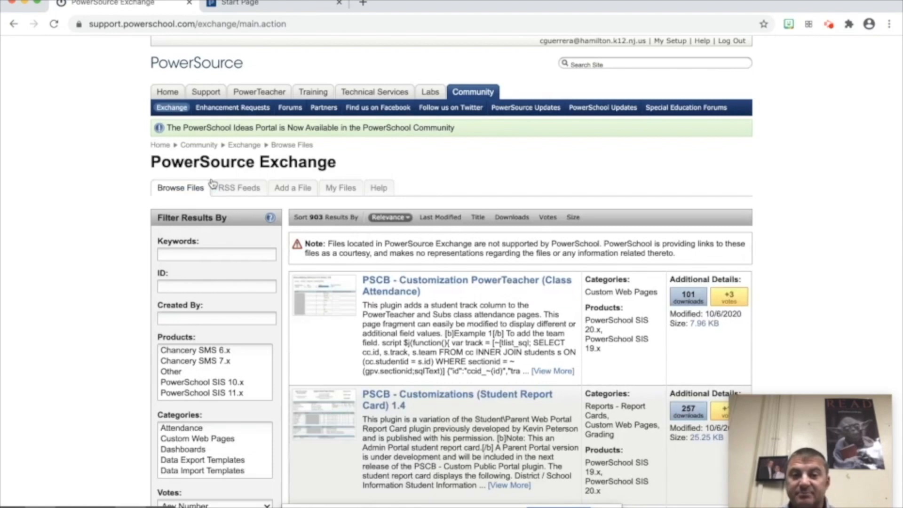
scroll(480, 270, "down", 6)
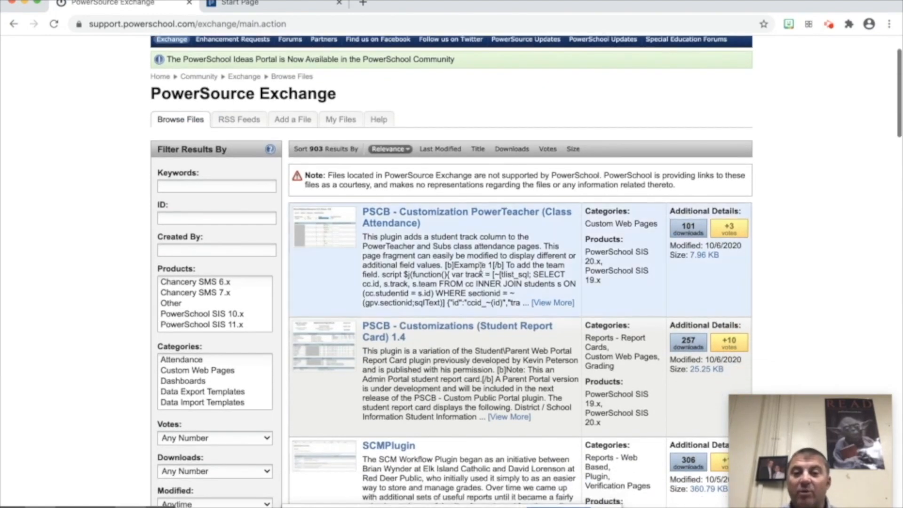
scroll(480, 266, "down", 13)
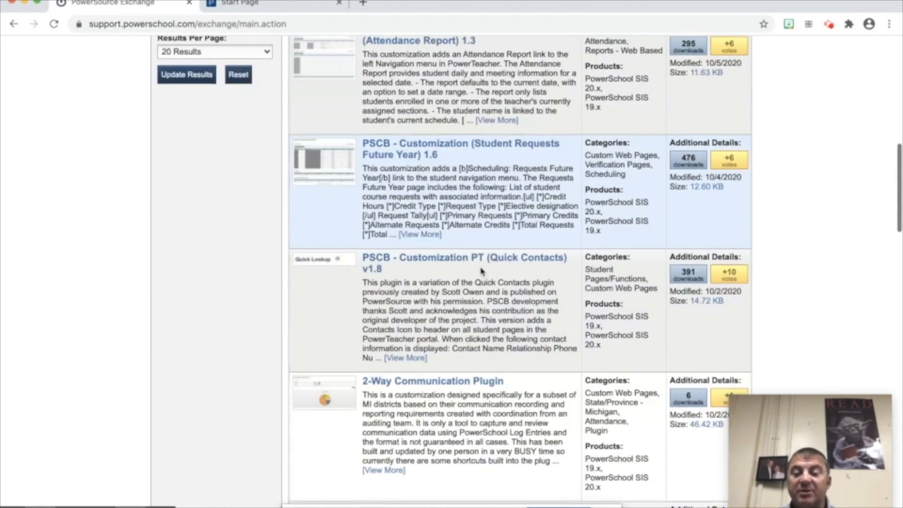
scroll(480, 267, "down", 4)
scroll(482, 270, "up", 16)
scroll(481, 270, "up", 7)
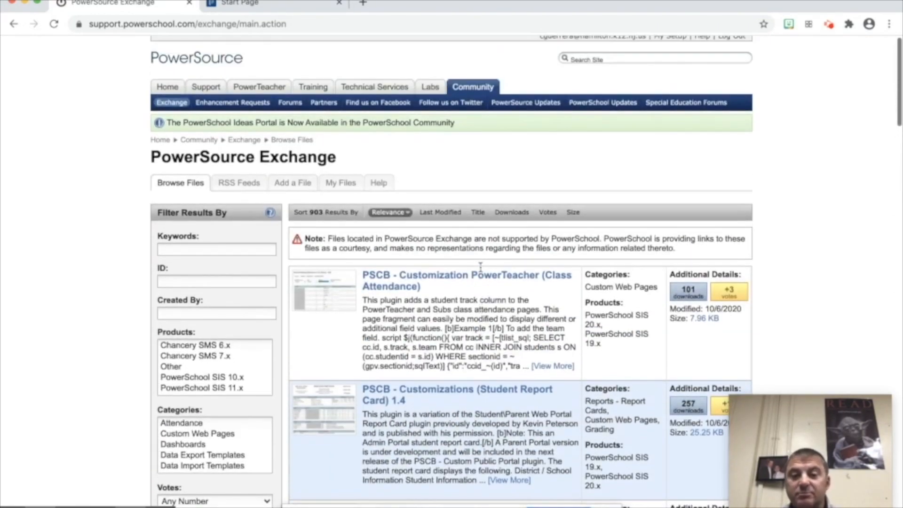
scroll(480, 268, "down", 5)
scroll(481, 268, "down", 4)
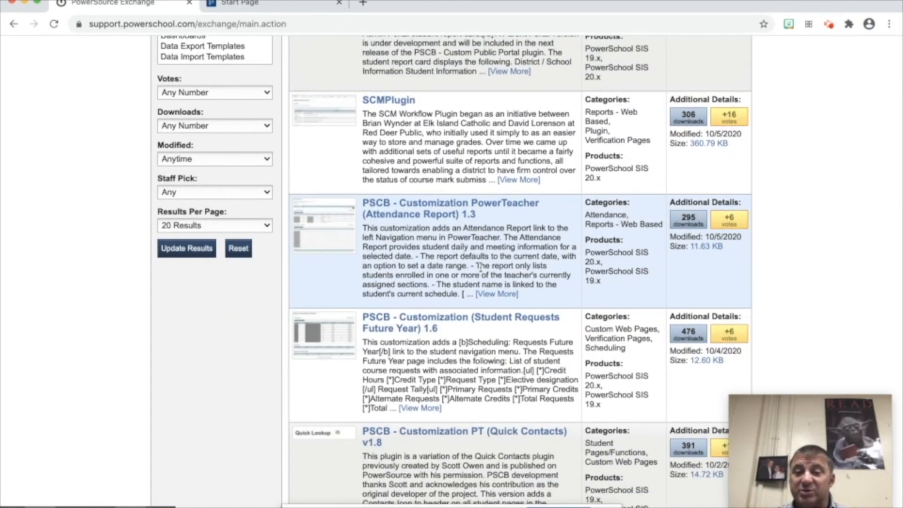
- Open the Attendance Report 1.3 plugin's detail page and read through its description
left_click(446, 215)
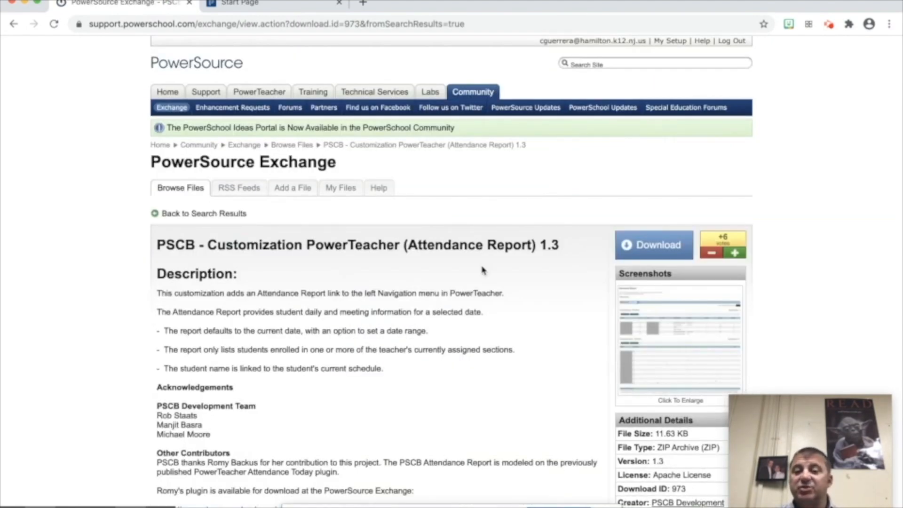
scroll(482, 270, "down", 3)
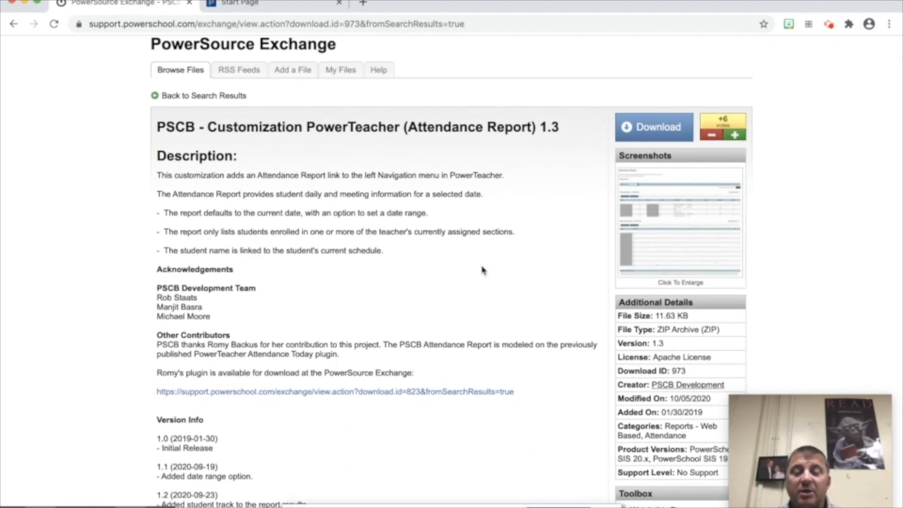
scroll(482, 270, "down", 1)
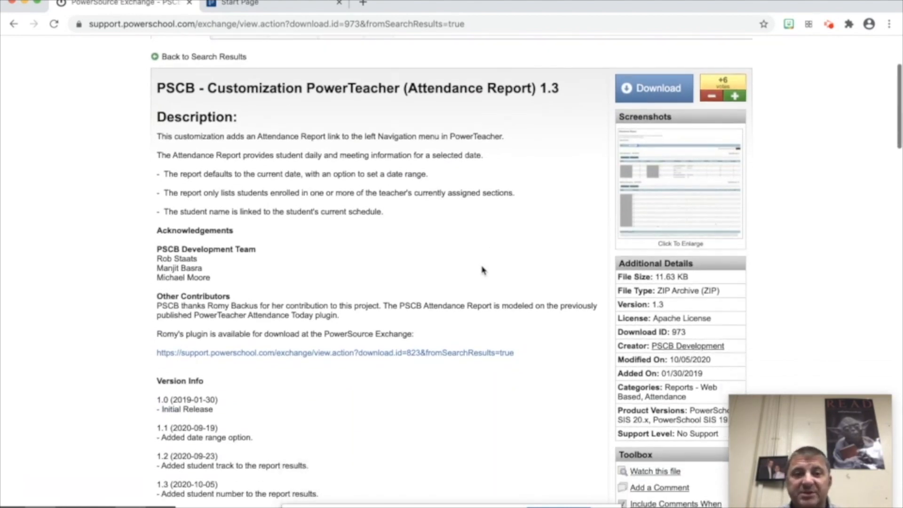
scroll(356, 287, "down", 1)
scroll(356, 287, "down", 3)
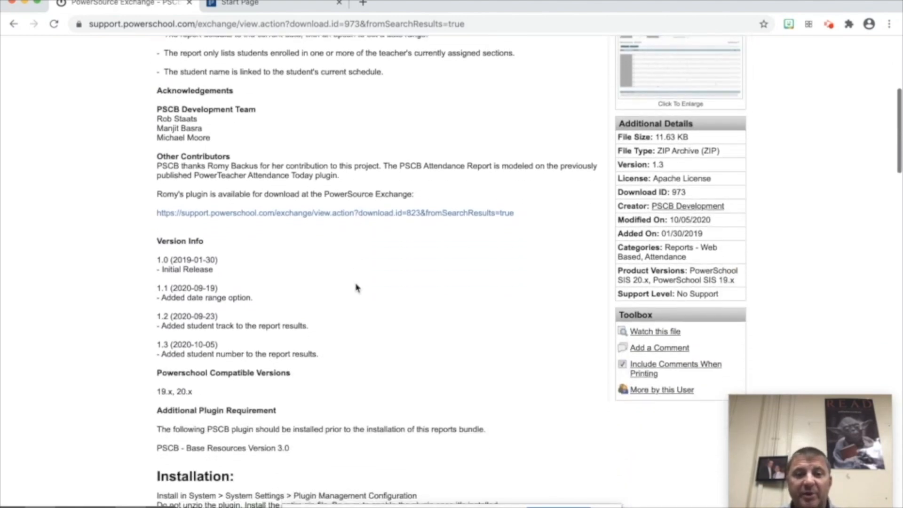
scroll(358, 296, "down", 7)
scroll(357, 295, "down", 20)
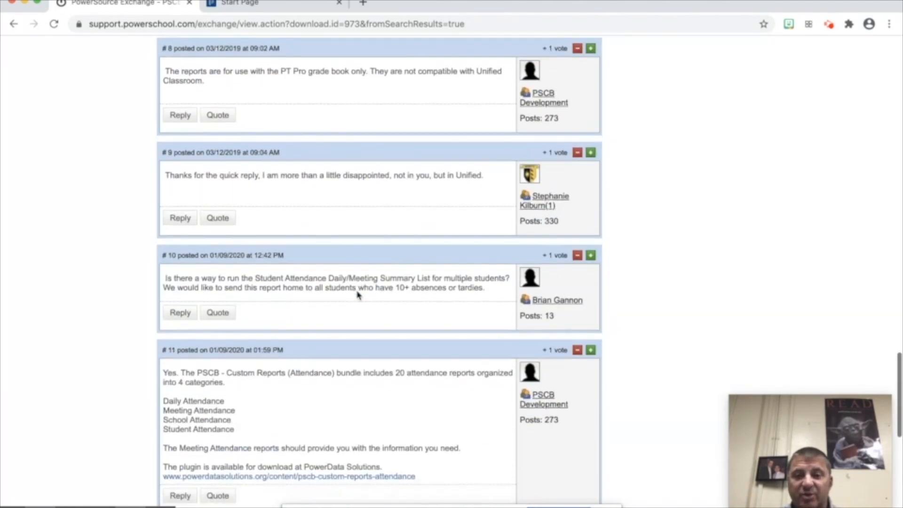
scroll(357, 295, "up", 20)
scroll(357, 295, "up", 5)
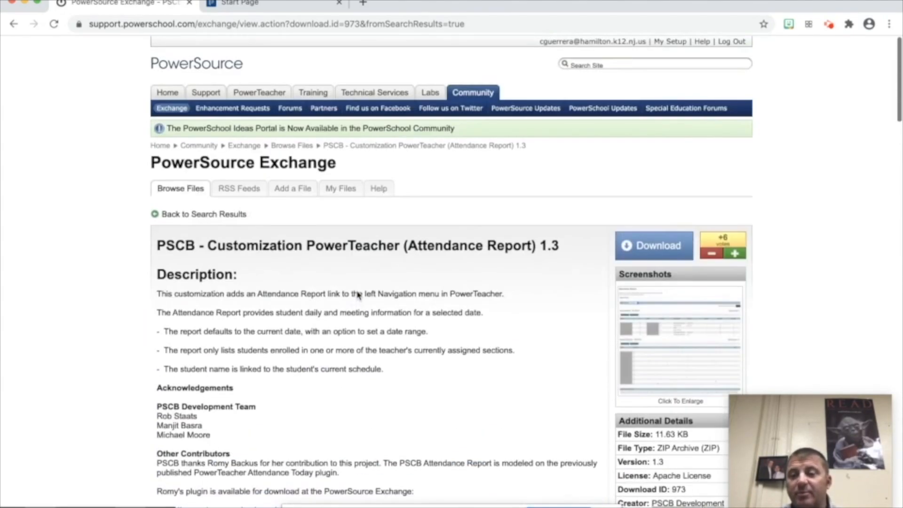
scroll(356, 282, "down", 2)
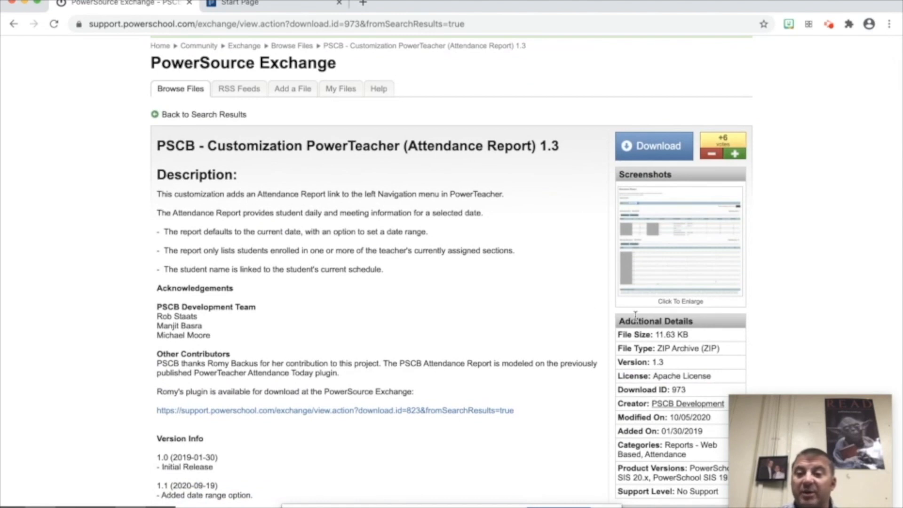
- View the enlarged Attendance Report sample screenshot, then download the 11.63 KB plugin ZIP
left_click(678, 267)
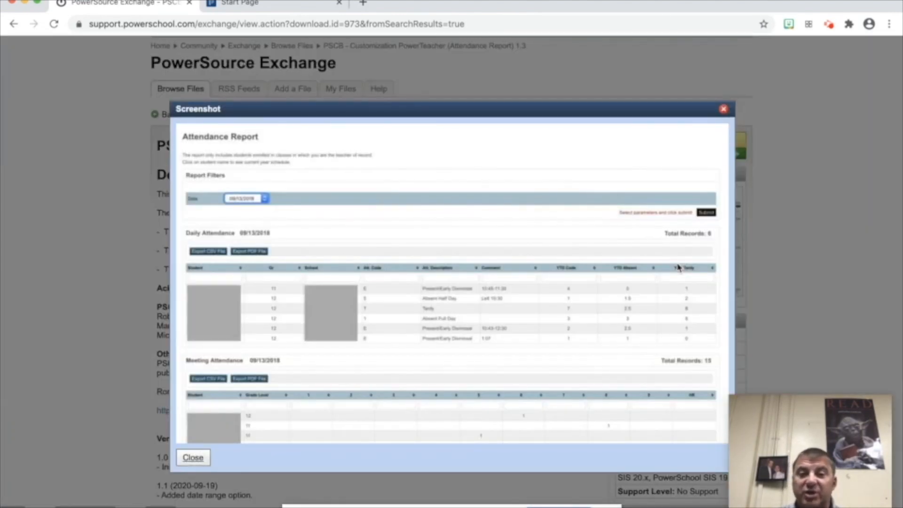
left_click(722, 110)
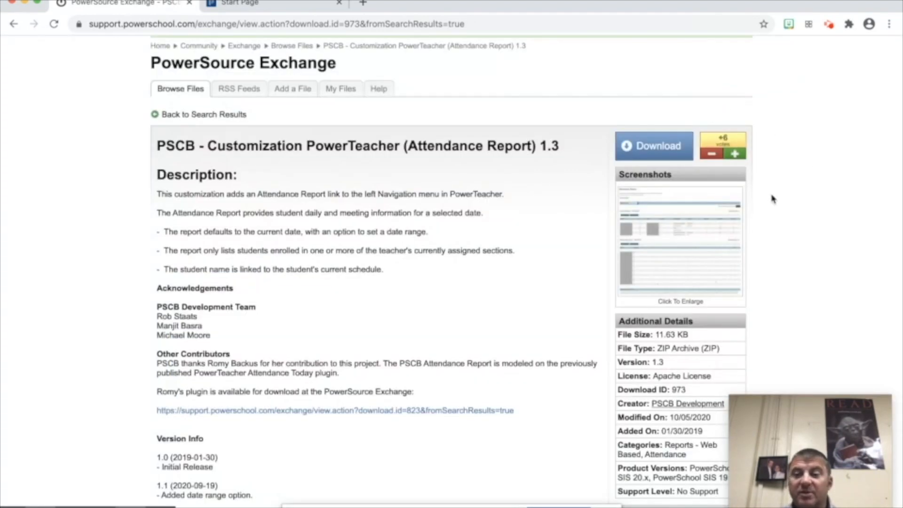
left_click(643, 148)
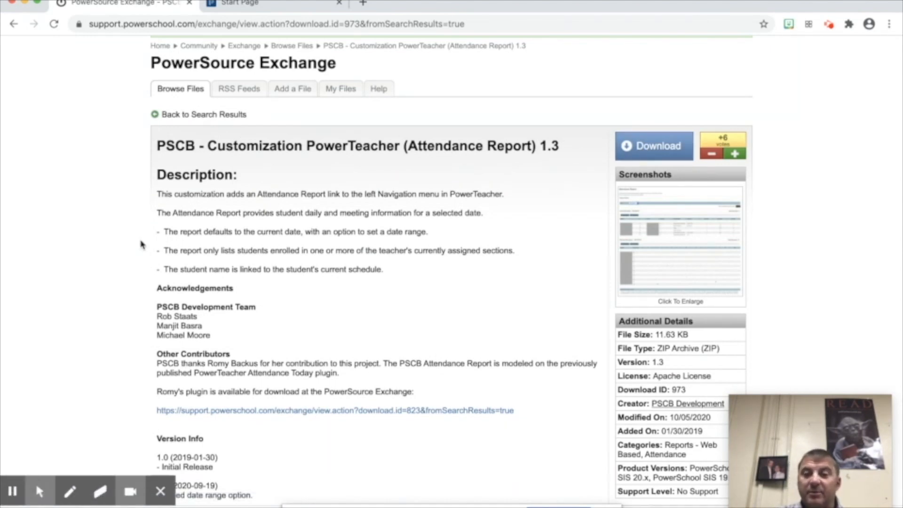
scroll(140, 244, "up", 3)
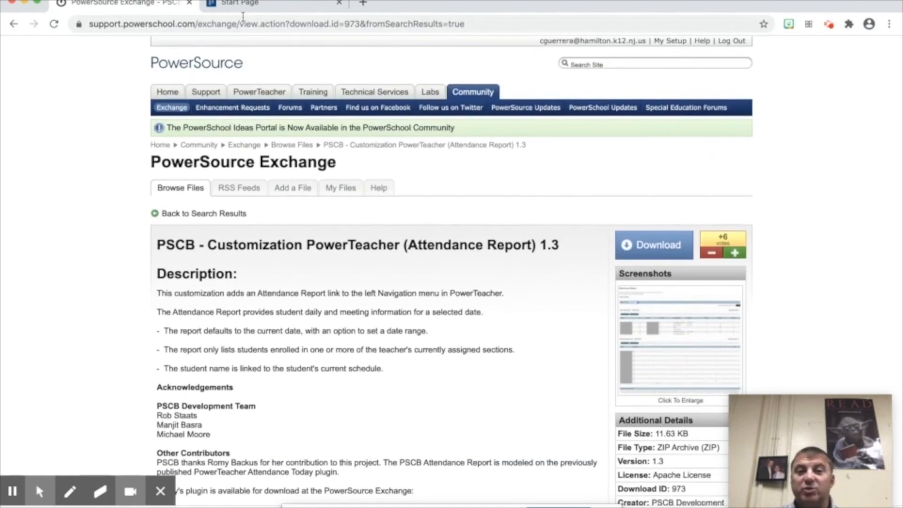
- Go from the Start Page through Setup > System > System Settings to Plugin Management Configuration
left_click(261, 9)
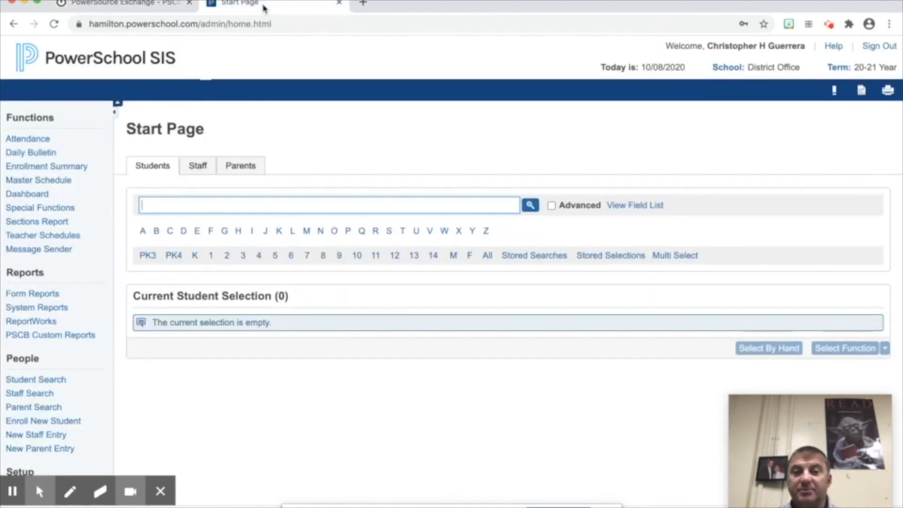
left_click(377, 104)
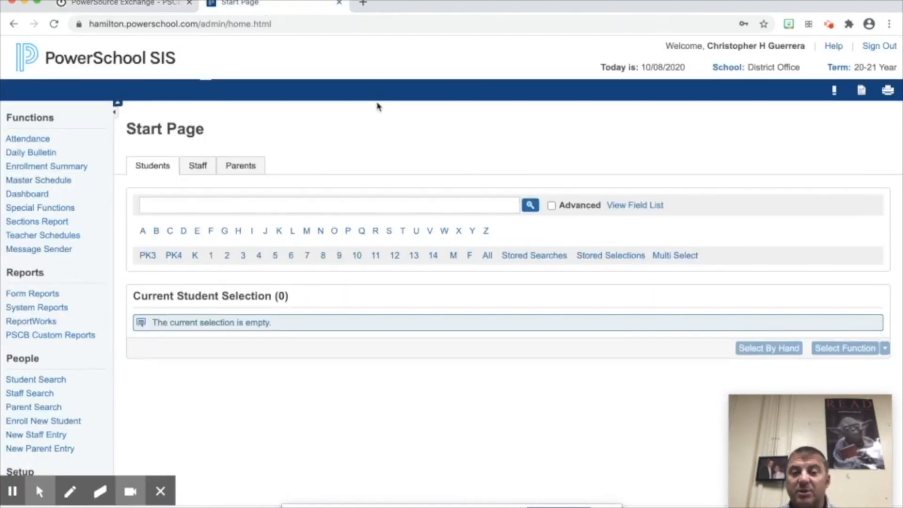
scroll(379, 131, "down", 3)
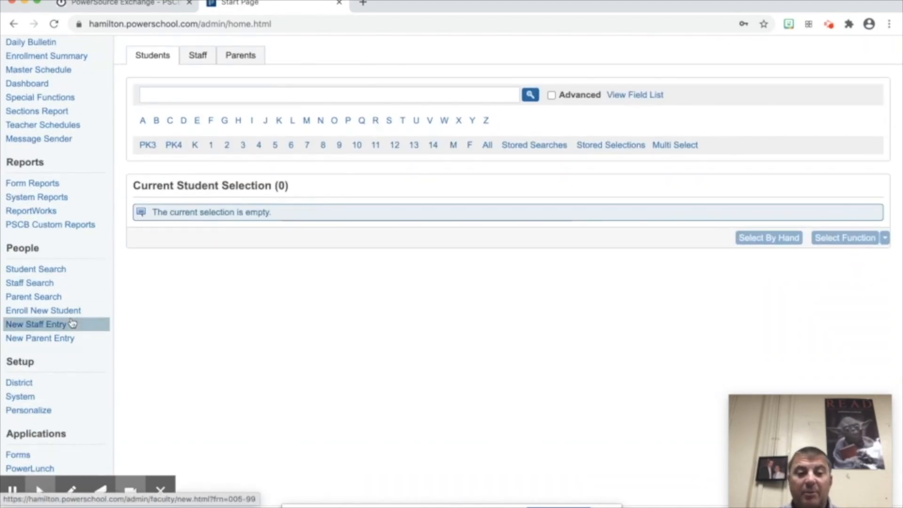
left_click(27, 398)
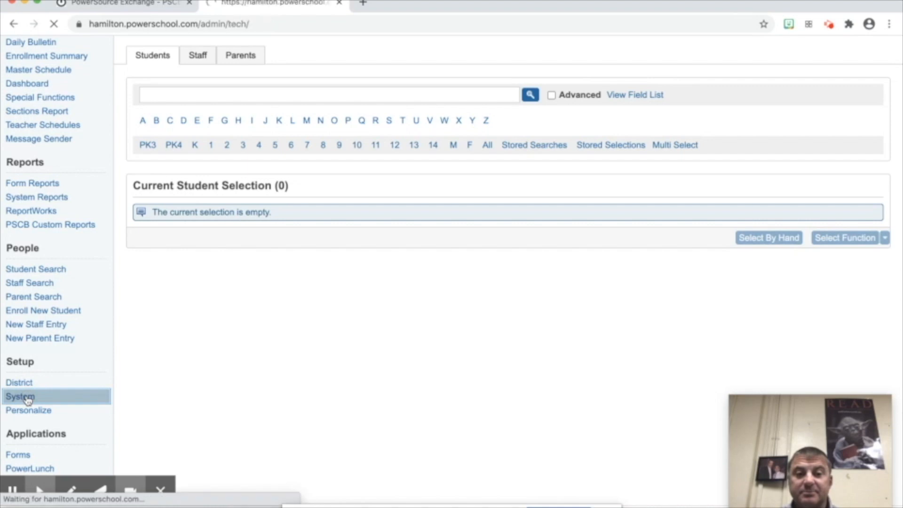
scroll(263, 328, "down", 9)
scroll(263, 330, "down", 12)
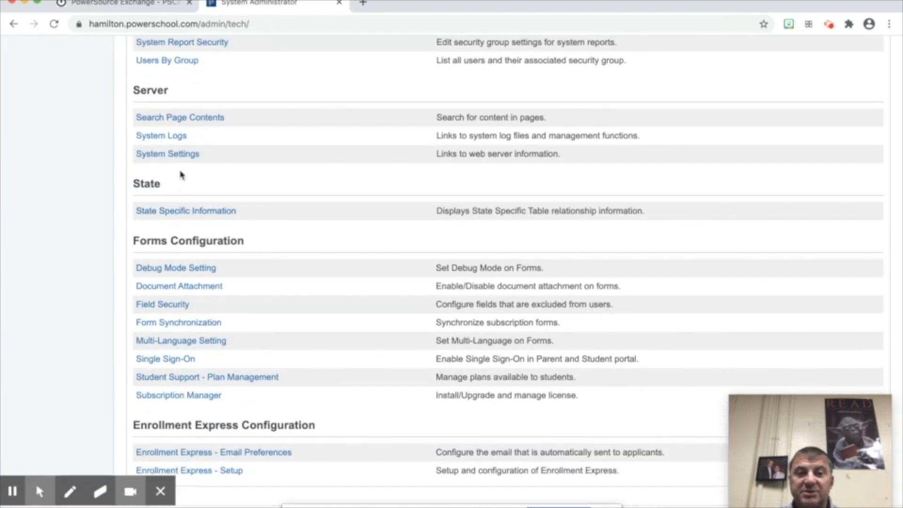
left_click(180, 155)
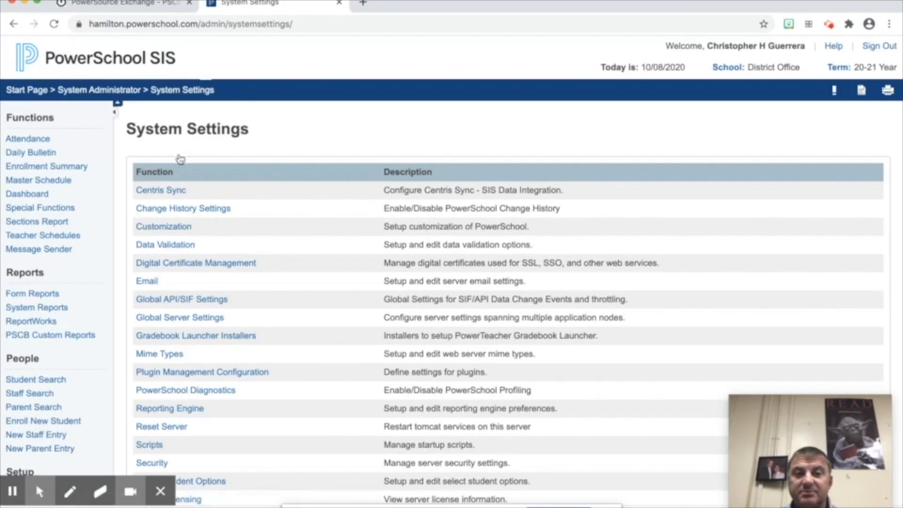
scroll(276, 210, "down", 3)
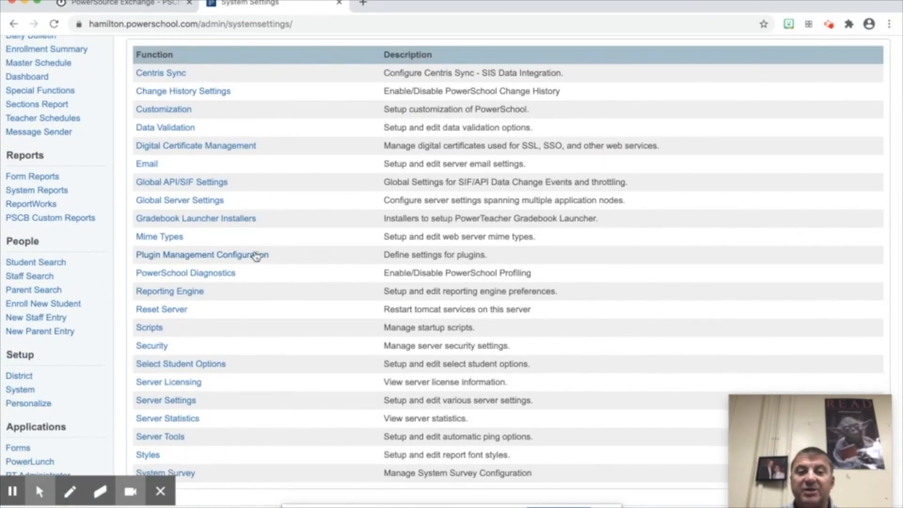
left_click(255, 255)
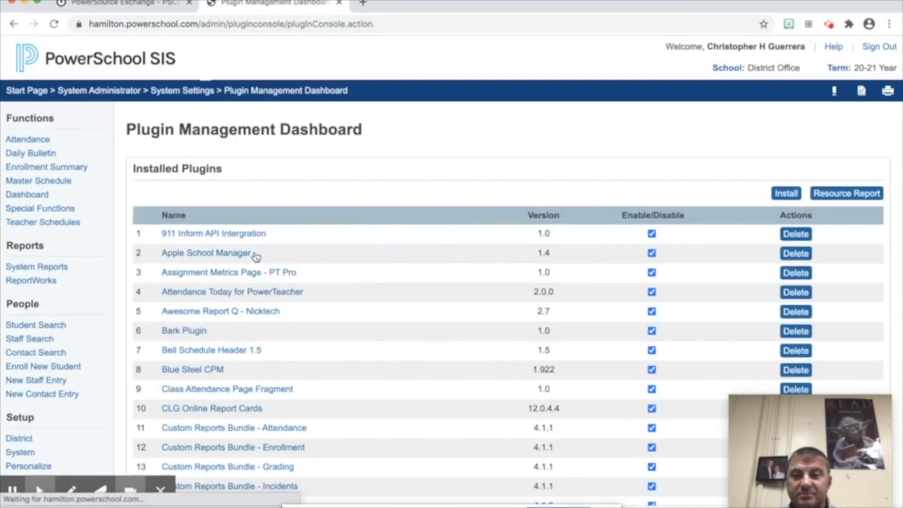
scroll(433, 258, "down", 10)
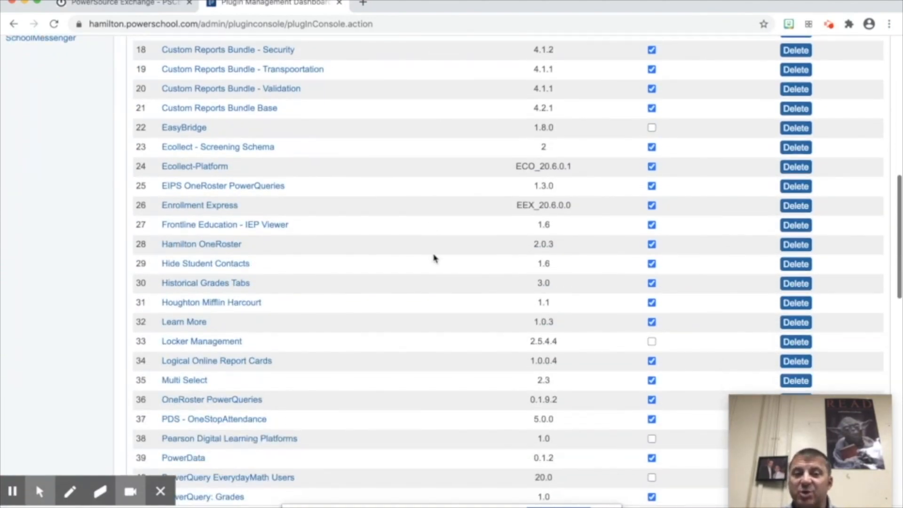
scroll(433, 257, "down", 9)
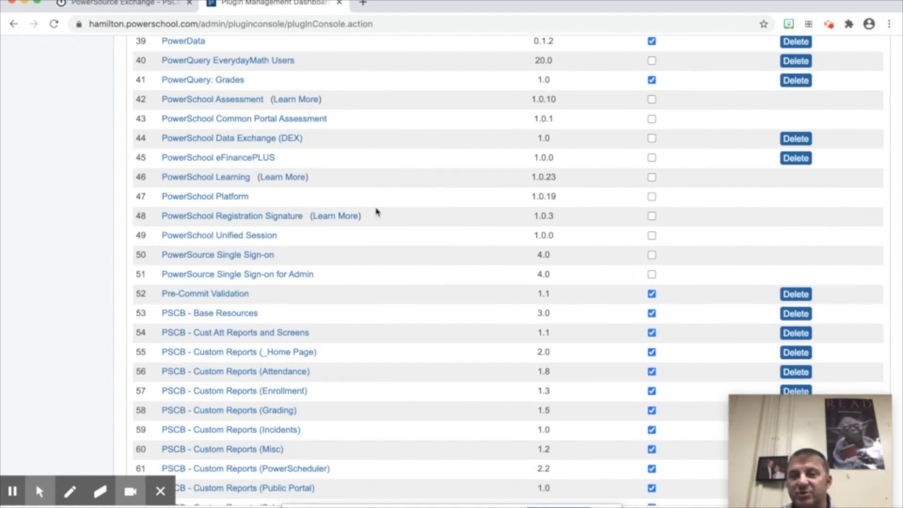
scroll(376, 213, "down", 5)
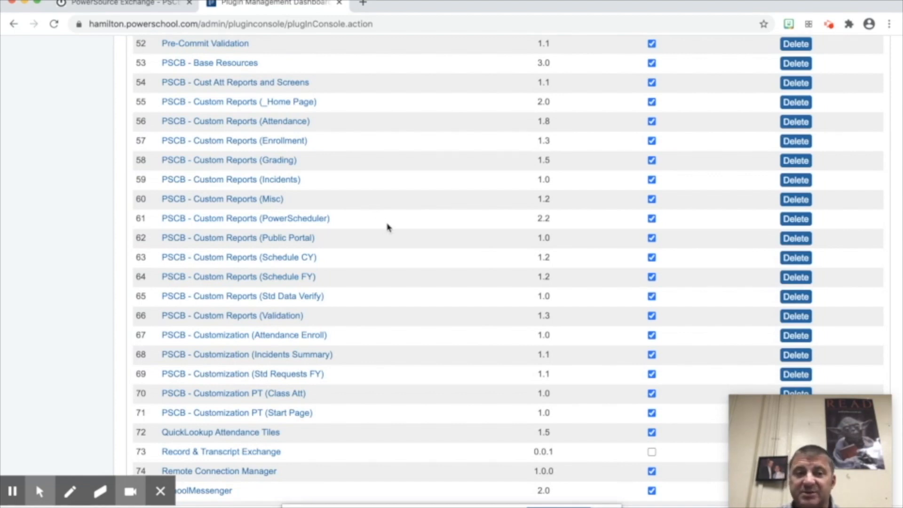
scroll(387, 228, "down", 2)
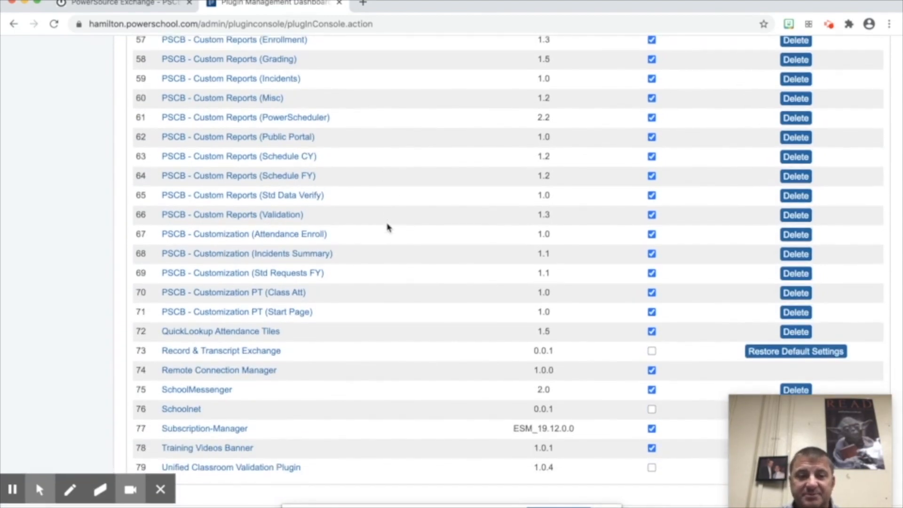
scroll(387, 227, "up", 13)
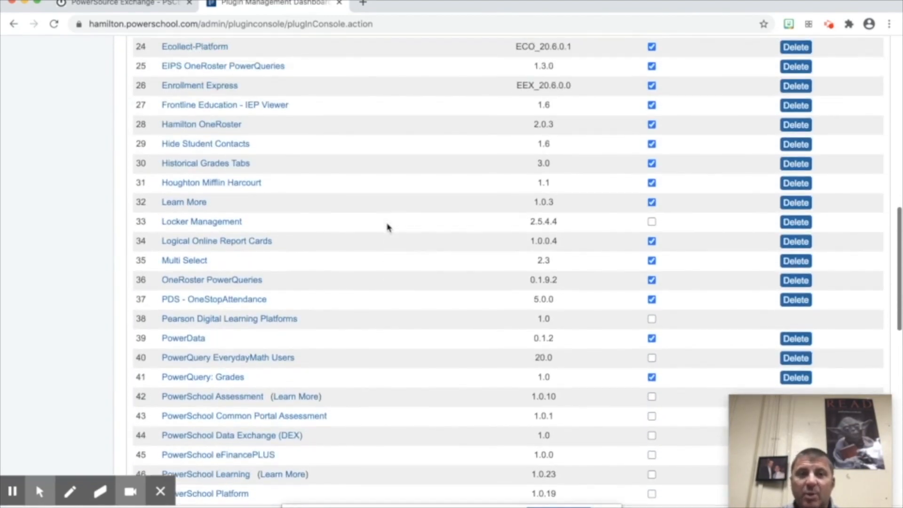
scroll(387, 227, "up", 2)
scroll(368, 297, "up", 2)
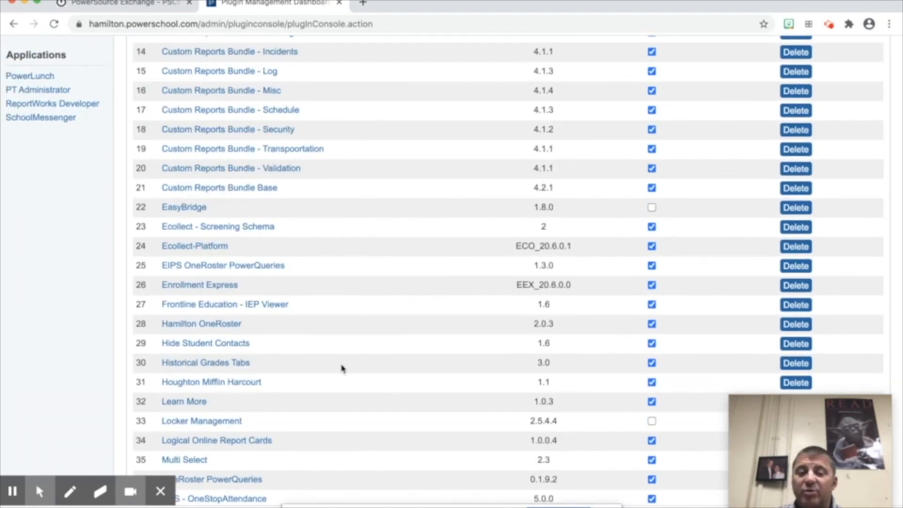
scroll(342, 368, "up", 10)
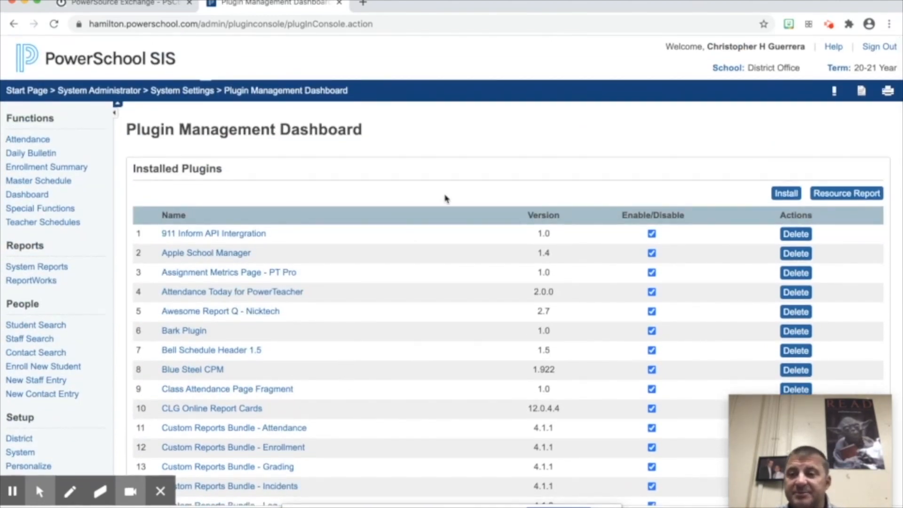
- Install the PSCB - Customization PT (Attendance Report) v1.3.zip file from the Desktop
left_click(784, 194)
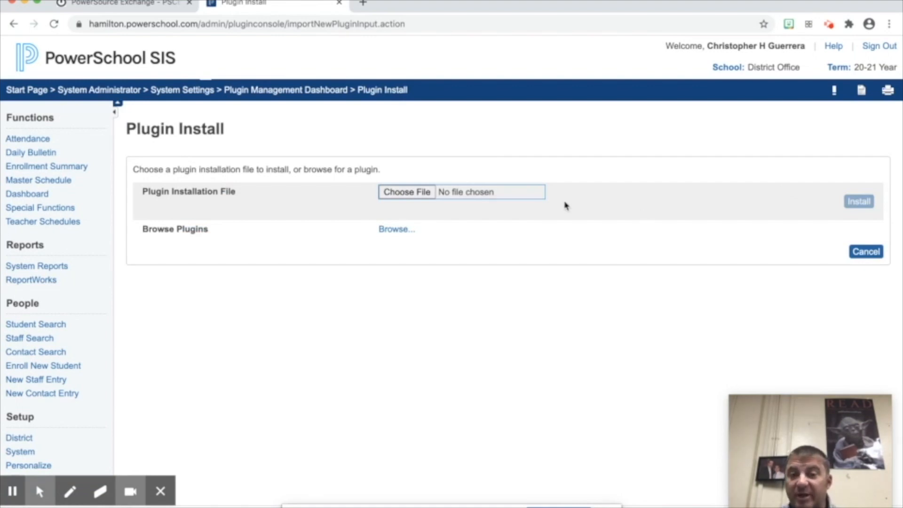
left_click(407, 193)
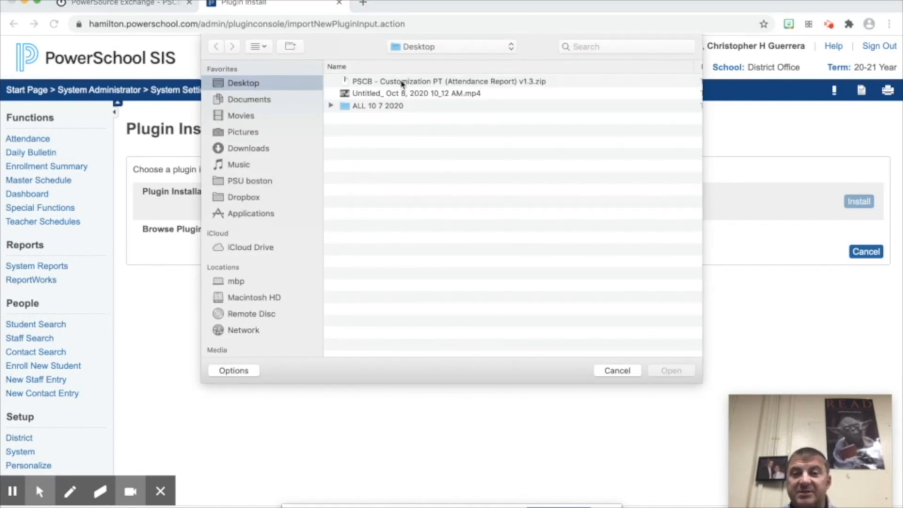
double_click(402, 82)
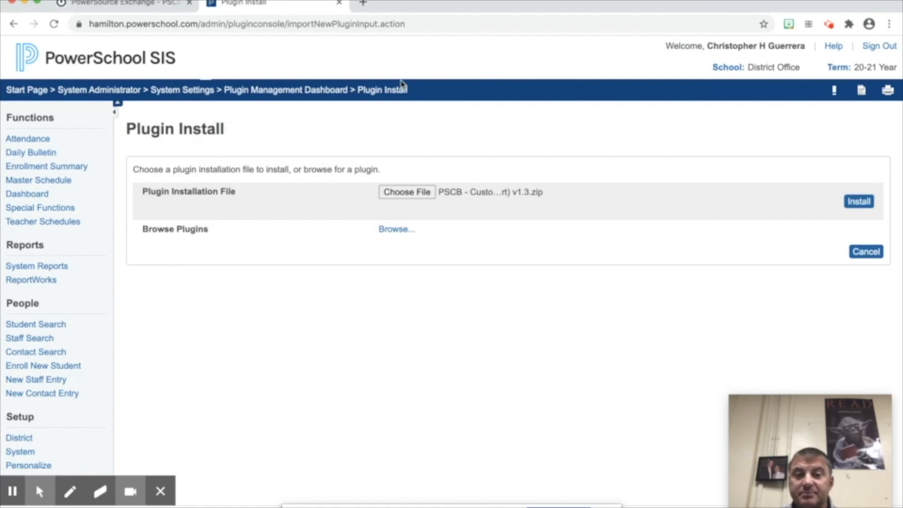
left_click(854, 201)
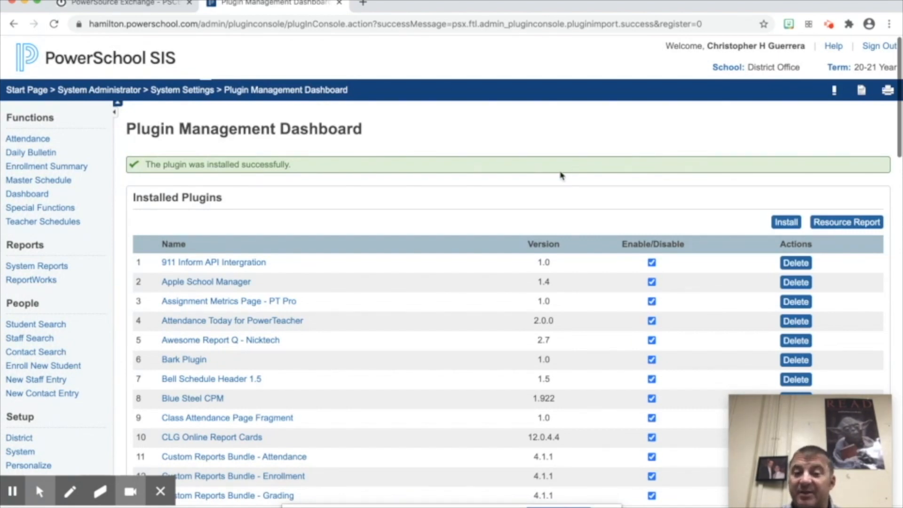
scroll(561, 176, "down", 1)
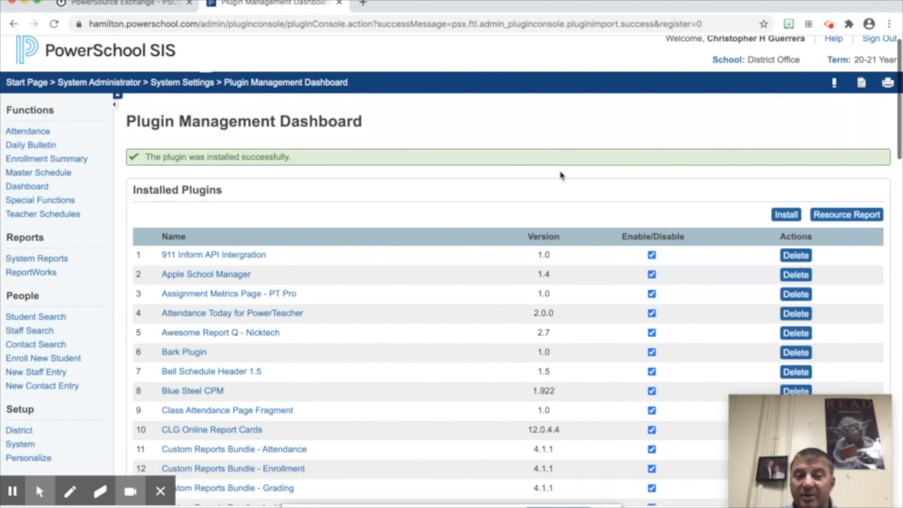
scroll(561, 176, "down", 10)
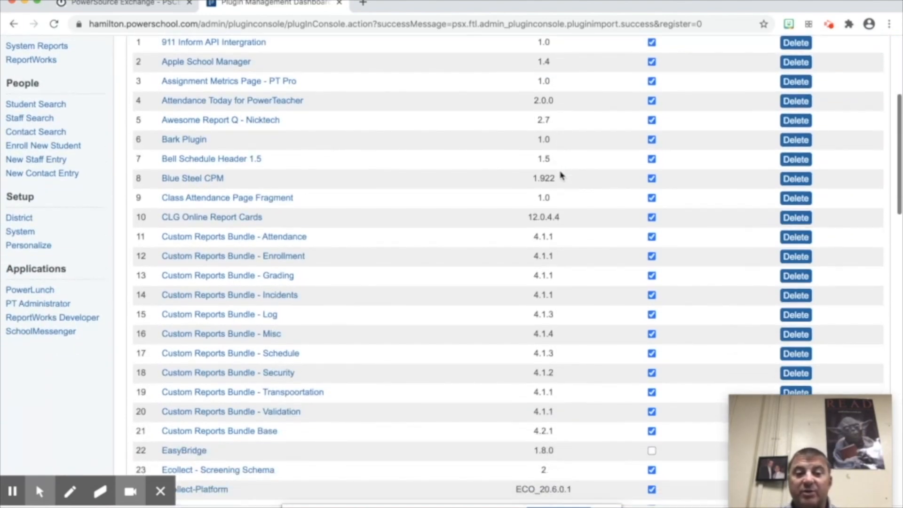
scroll(561, 176, "down", 10)
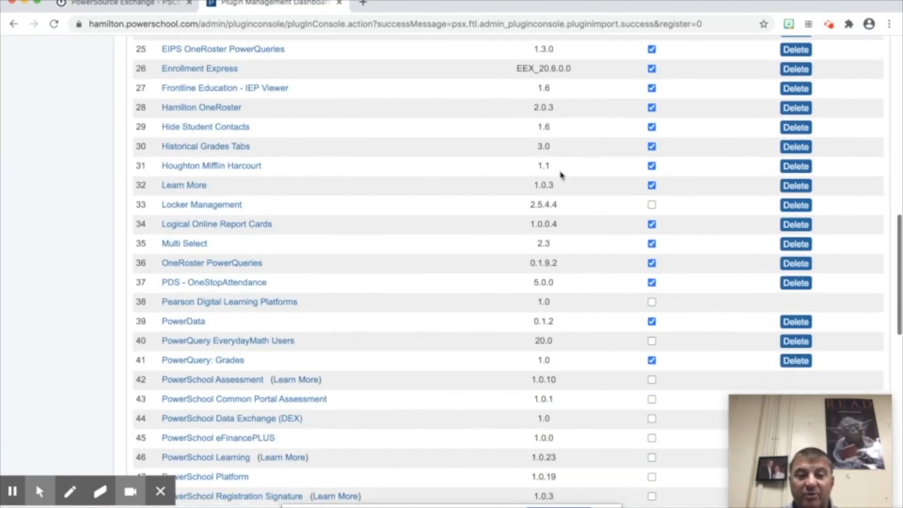
scroll(561, 175, "down", 7)
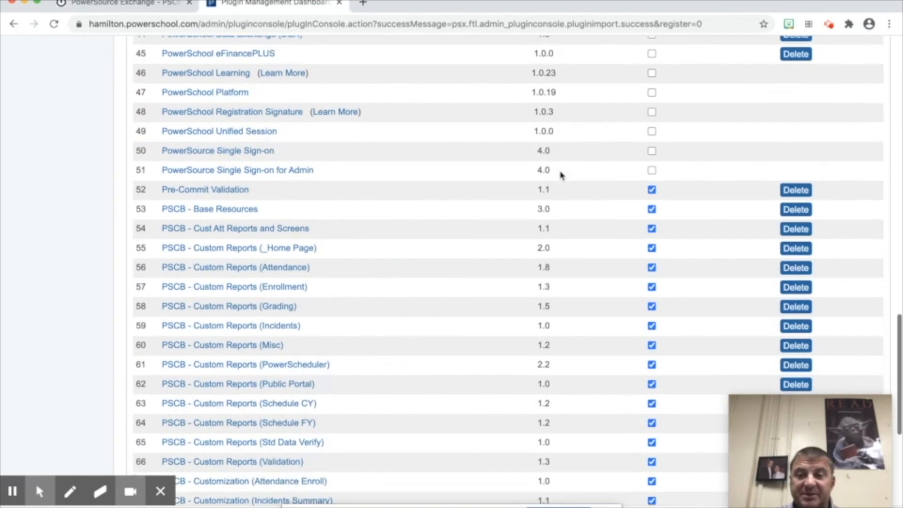
scroll(561, 175, "down", 3)
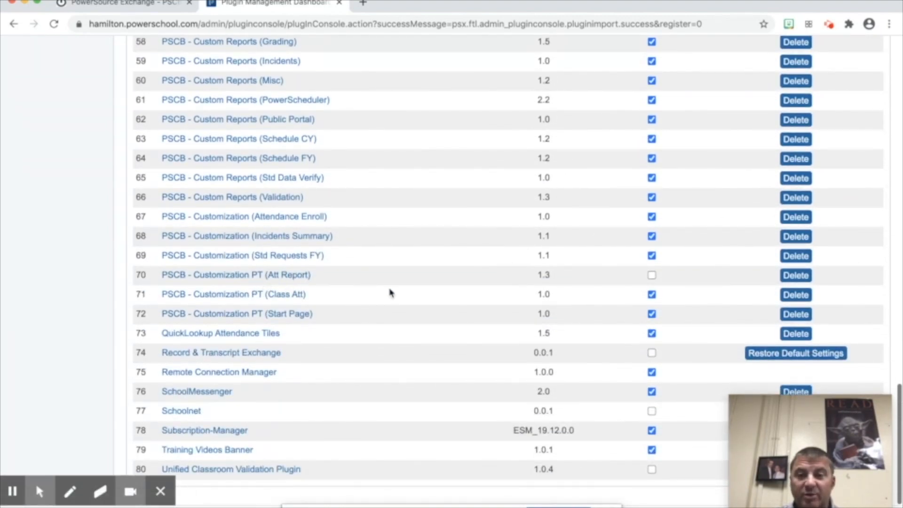
- Tick Enable for row 70's Att Report plugin, review the terms panel, and confirm Enable
left_click(652, 276)
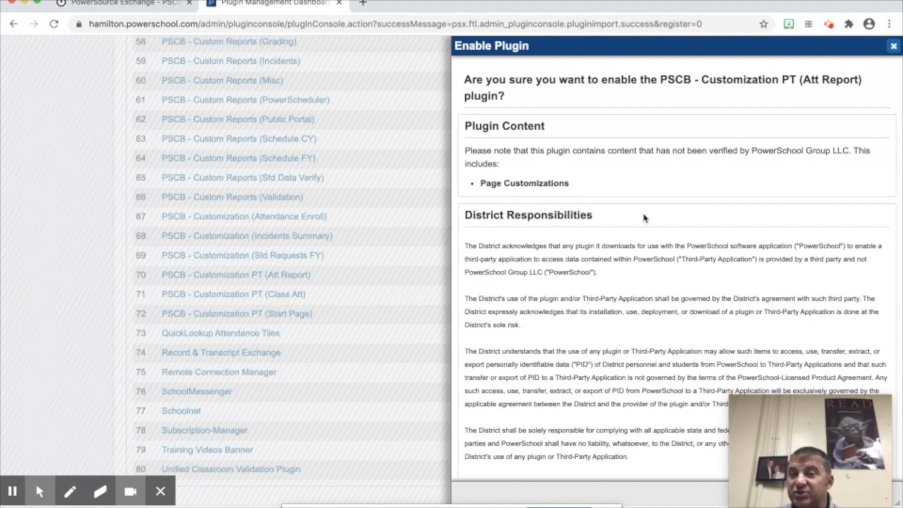
scroll(644, 217, "down", 3)
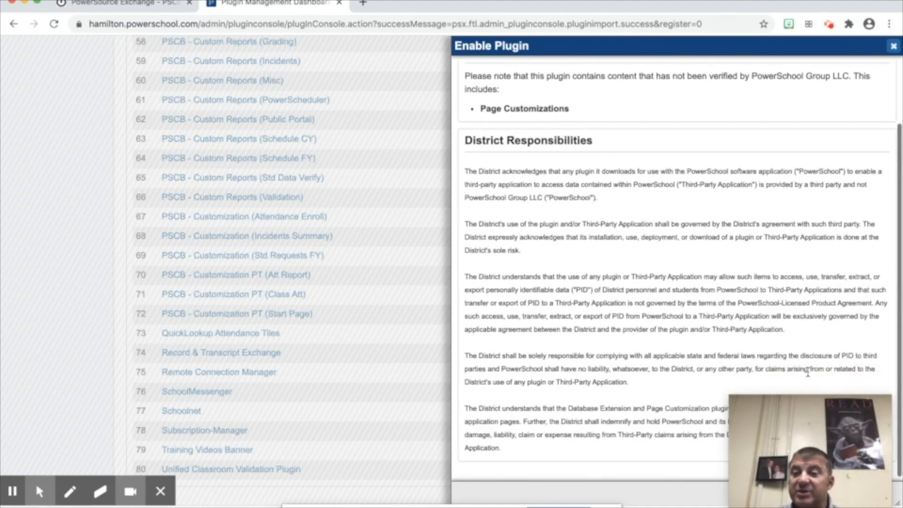
left_click_drag(854, 410, 358, 383)
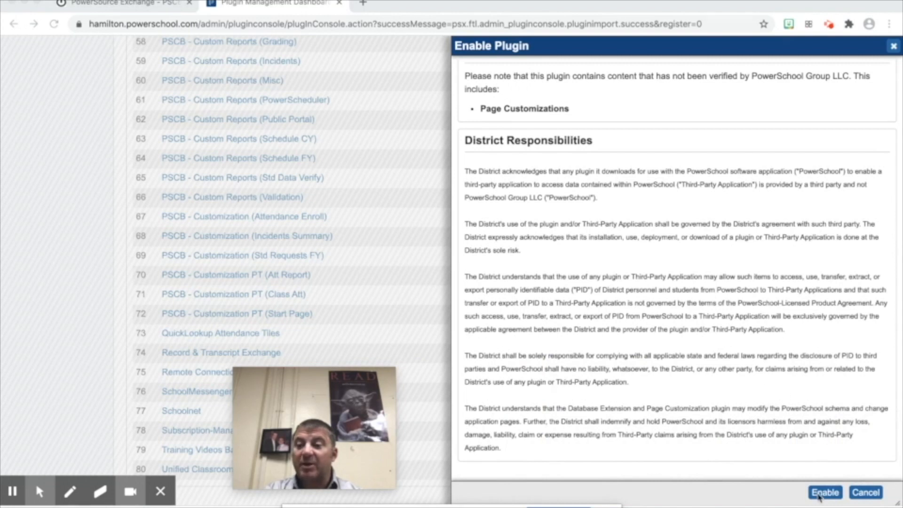
left_click(819, 495)
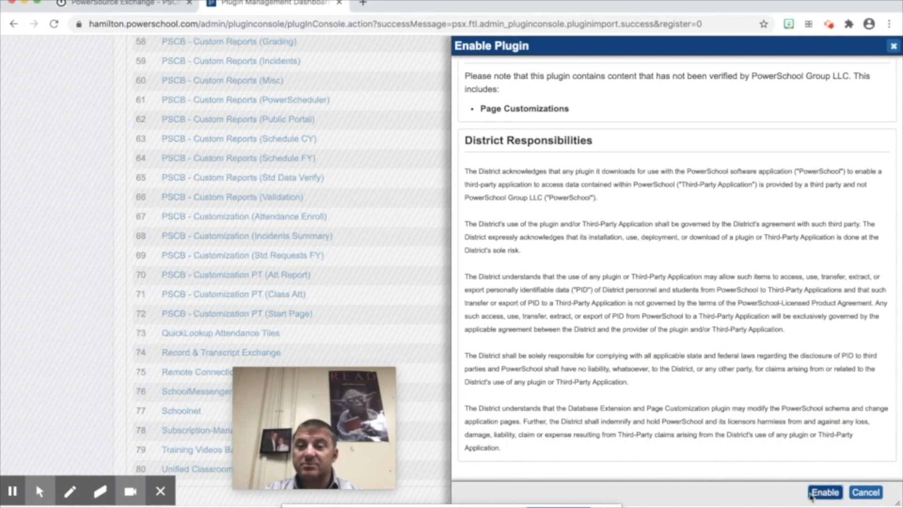
left_click(822, 497)
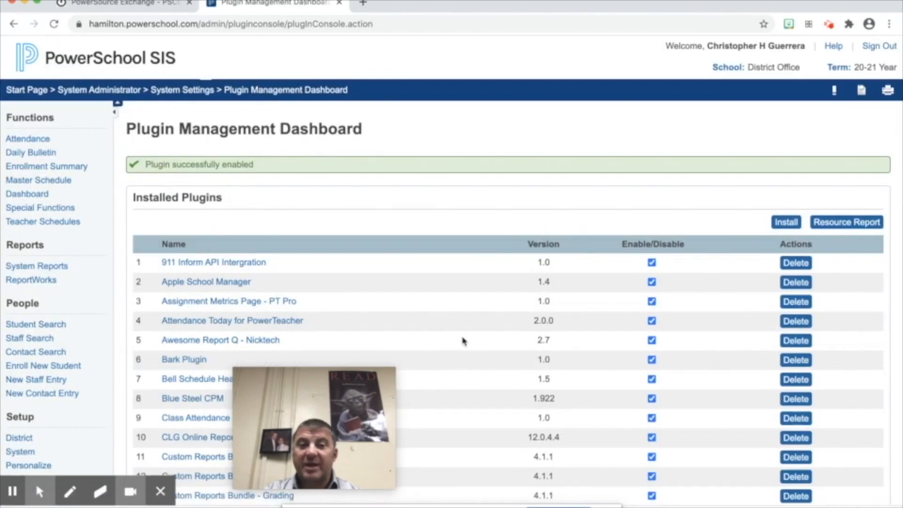
- Scroll the Installed Plugins table to confirm entry 70, Att Report 1.3, is ticked as enabled
mouse_move(294, 376)
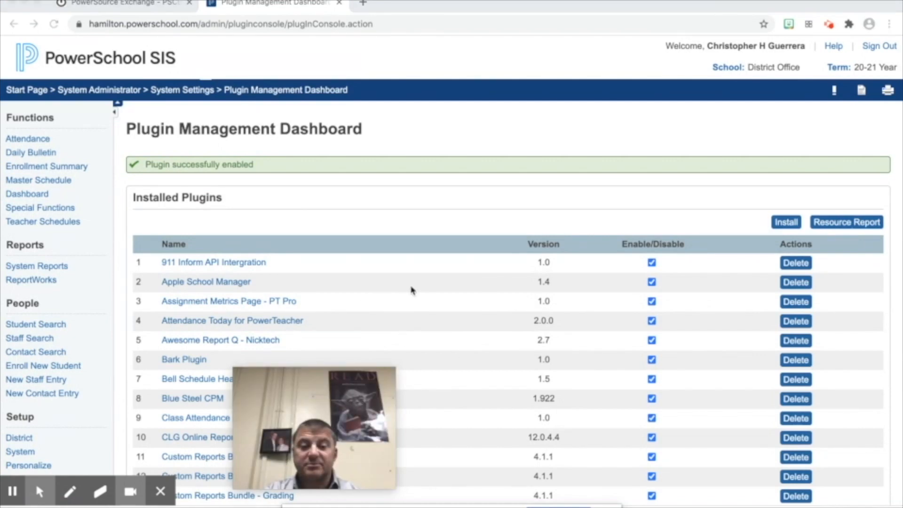
left_click_drag(294, 401, 761, 396)
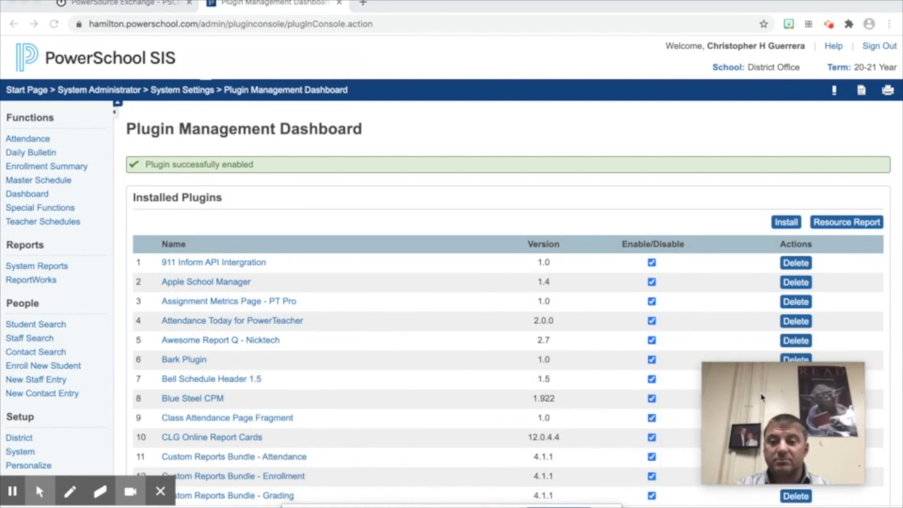
scroll(427, 327, "down", 15)
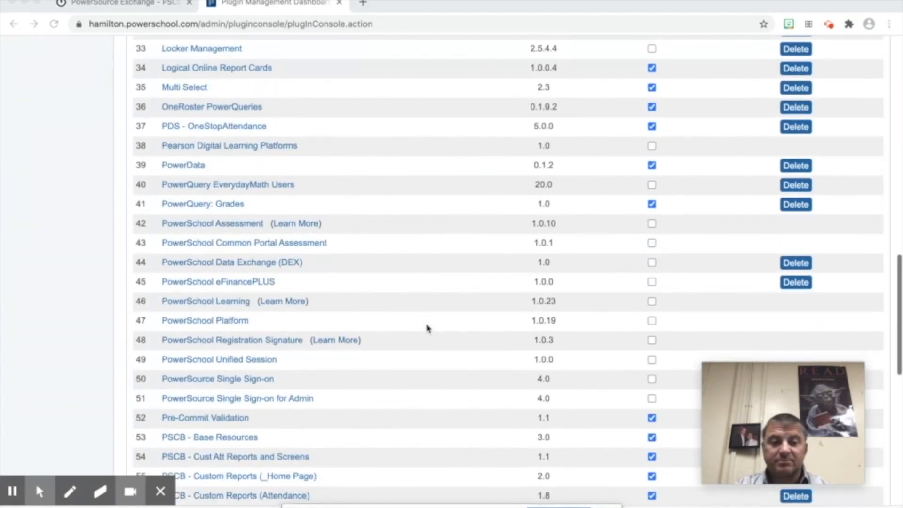
scroll(427, 327, "down", 4)
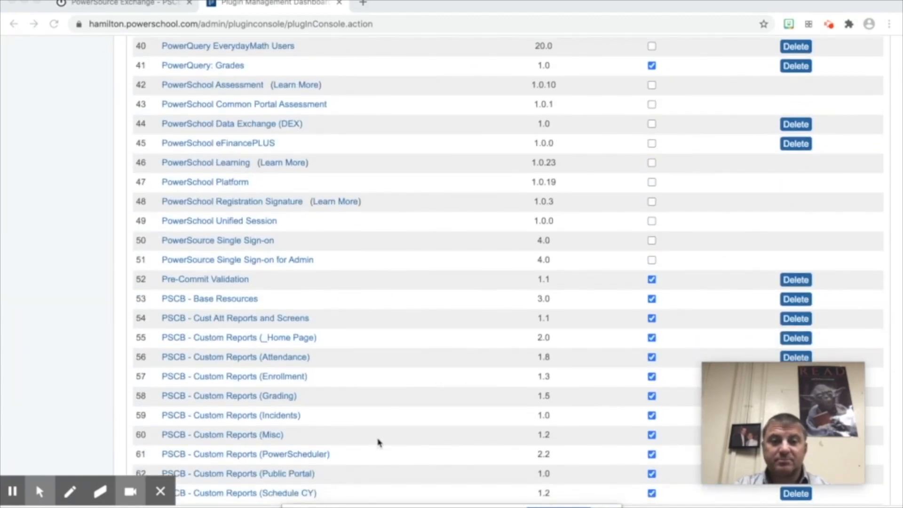
scroll(379, 442, "down", 5)
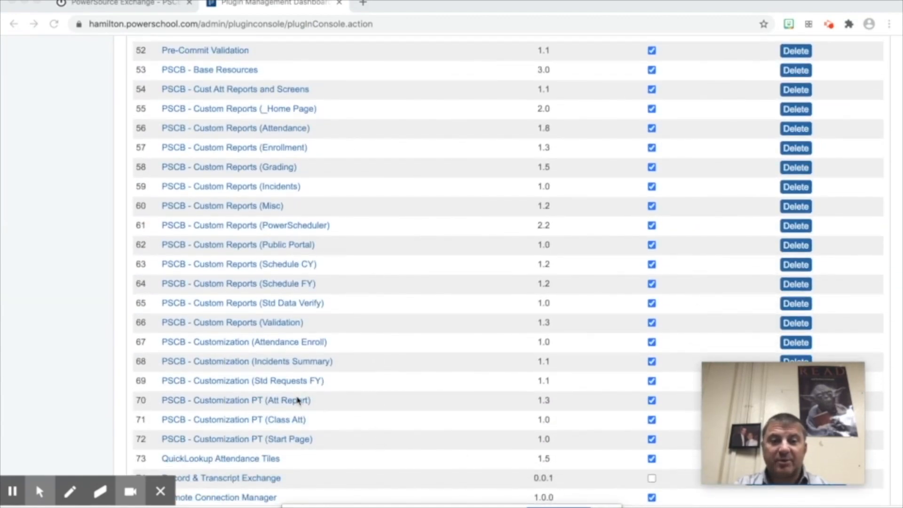
scroll(310, 310, "down", 2)
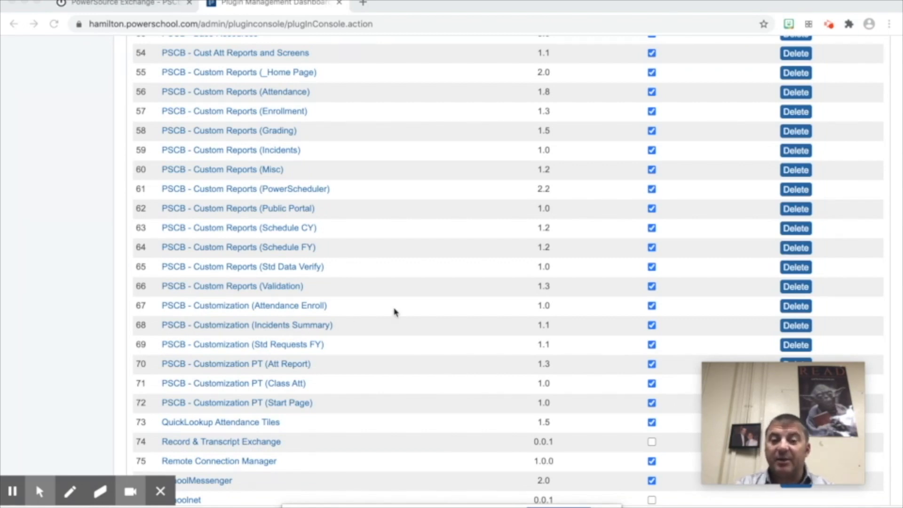
scroll(435, 309, "up", 20)
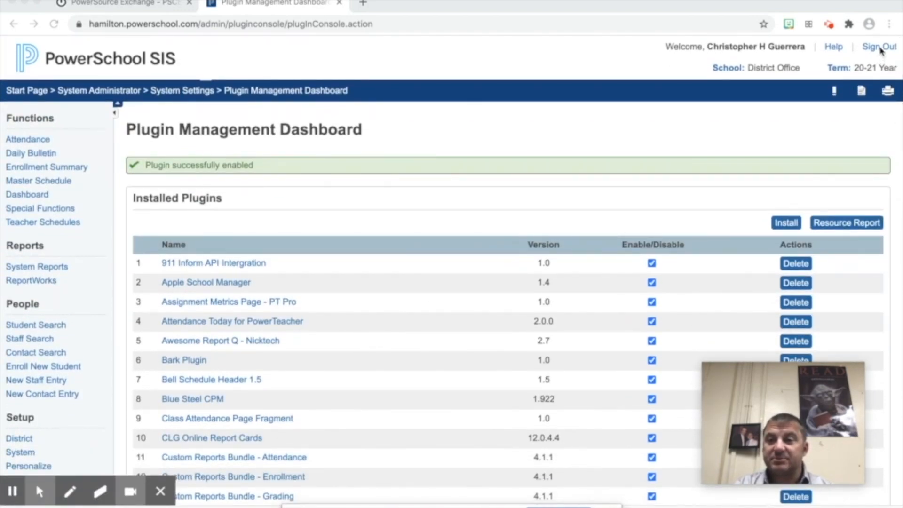
- Sign out of the admin session, load the /teachers sign-in page, and sign in with teacher credentials
left_click(879, 48)
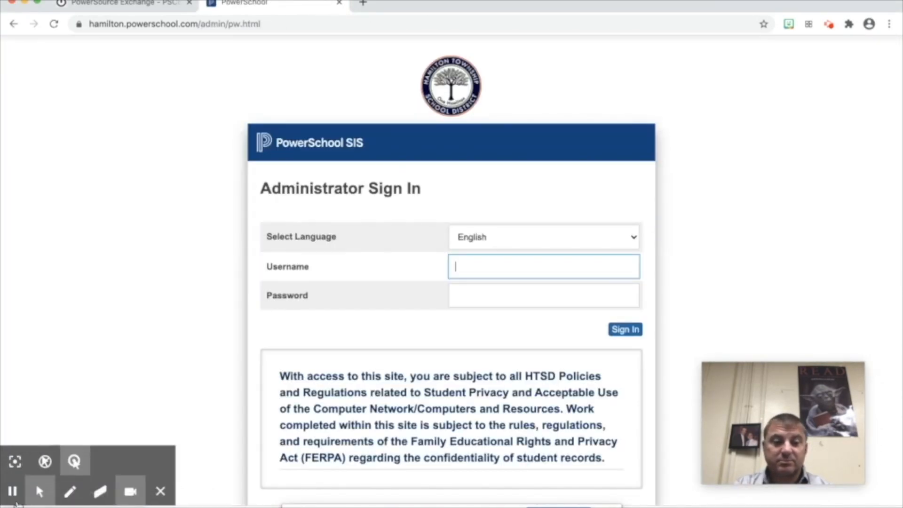
left_click(12, 492)
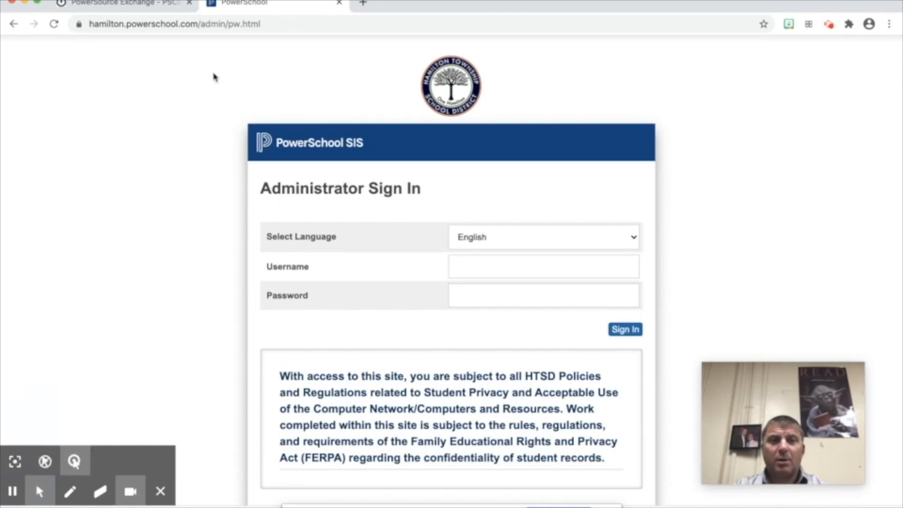
left_click_drag(202, 26, 317, 29)
type("teachers")
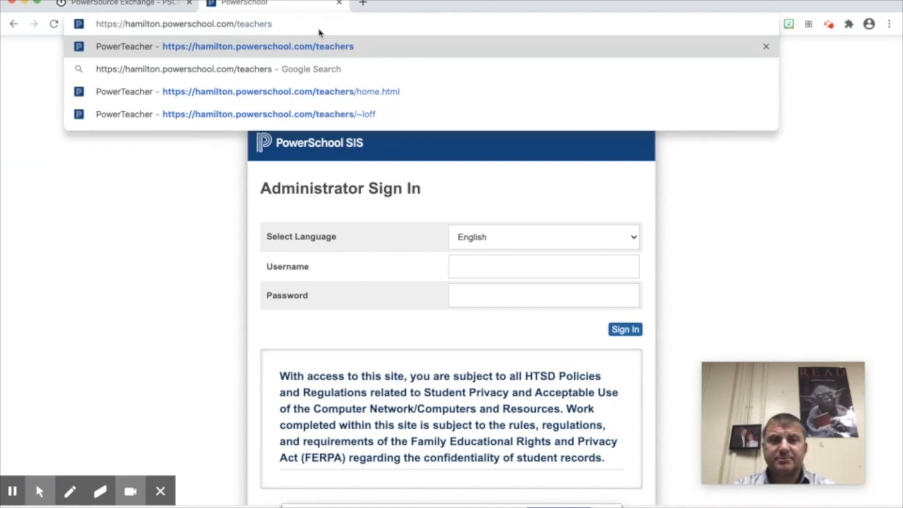
key("Return")
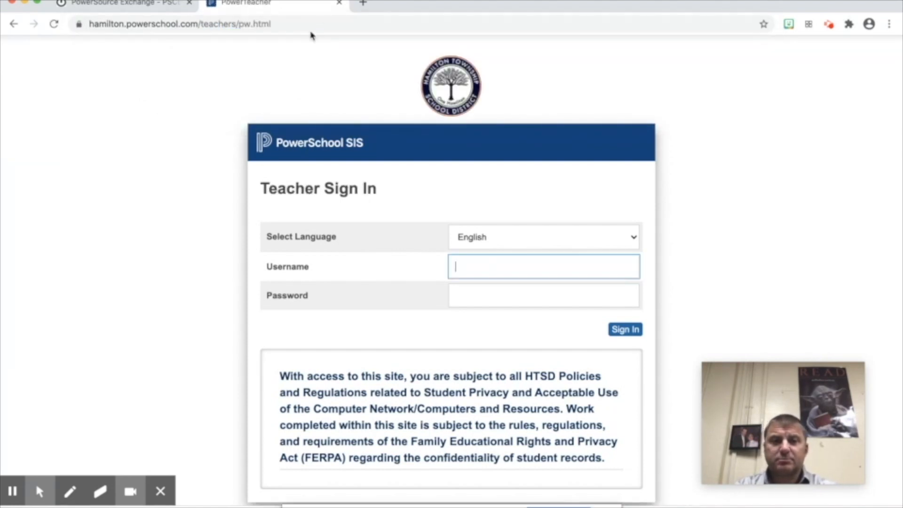
key("Tab")
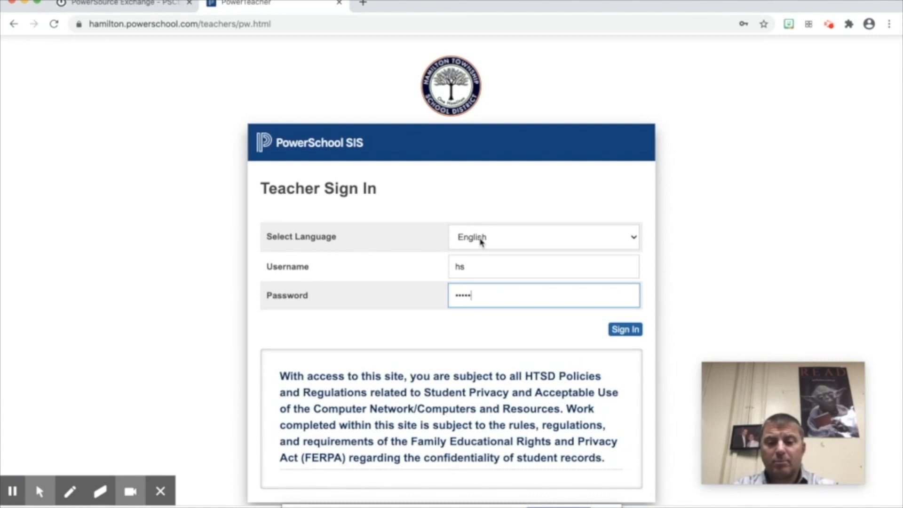
left_click(630, 331)
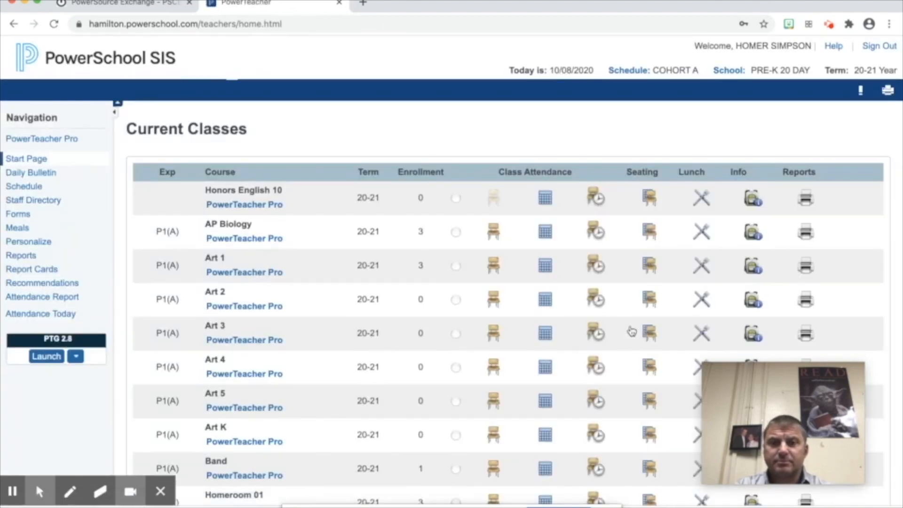
- Scroll the teacher start page to find Attendance Report in the Navigation list
scroll(632, 332, "down", 1)
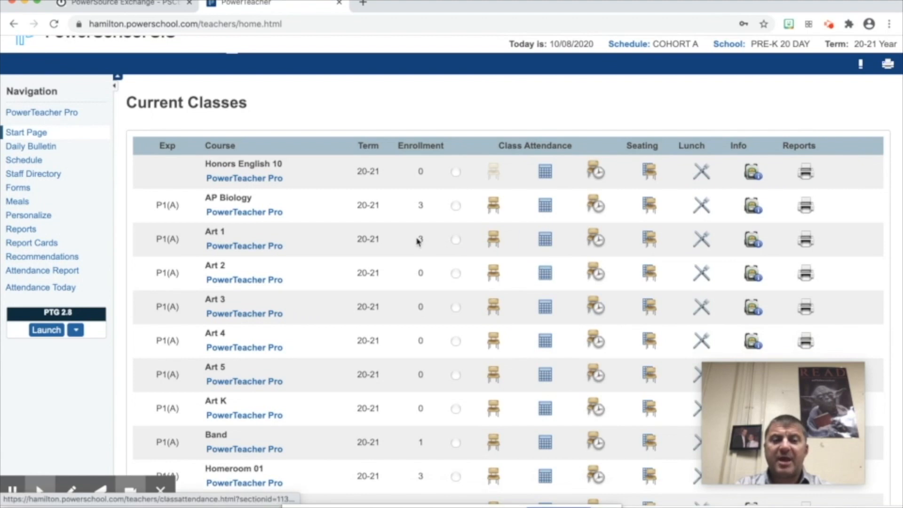
- Open the Attendance Report page from the Navigation and scroll through it
left_click(57, 275)
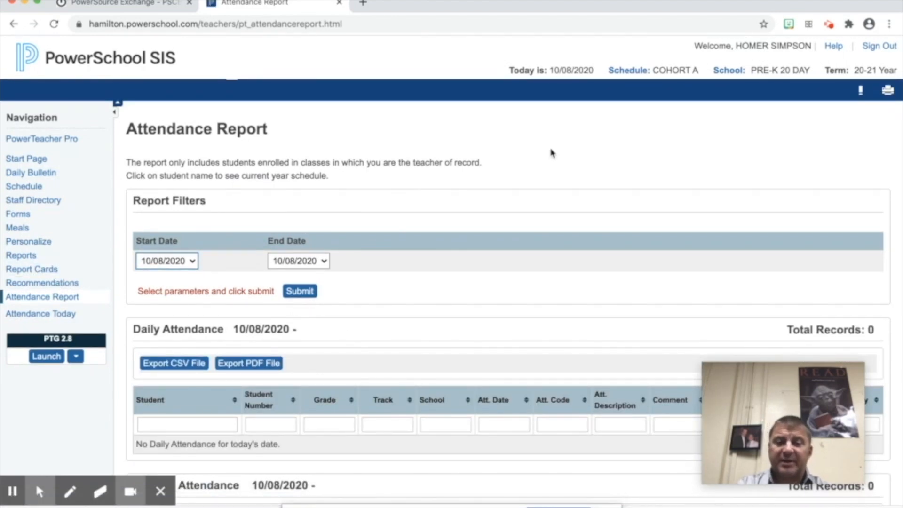
scroll(552, 153, "down", 3)
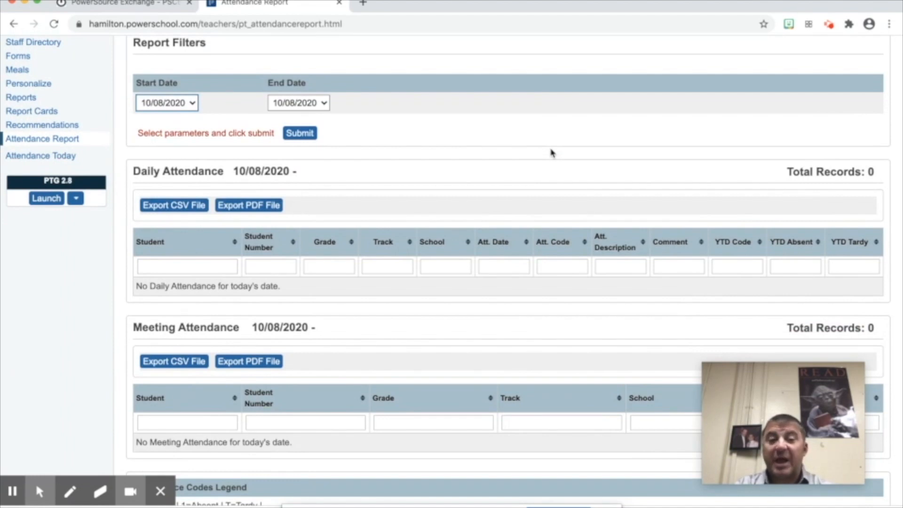
scroll(552, 152, "down", 1)
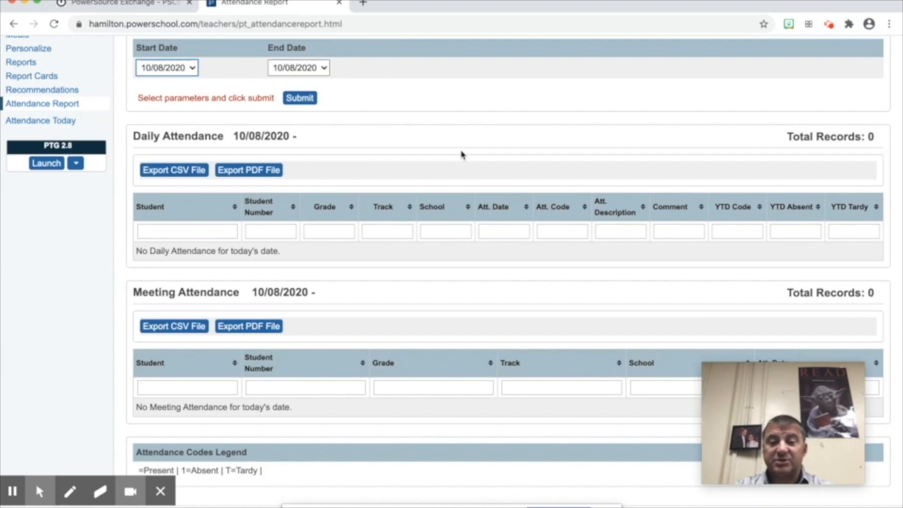
scroll(461, 154, "up", 5)
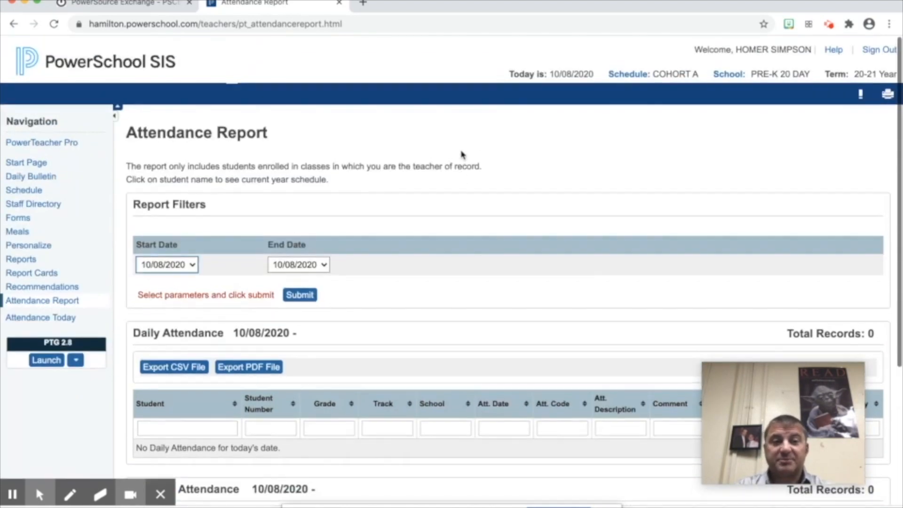
- Return to the Start Page, sign out of the teacher portal, and go back to PowerSource Exchange
left_click(26, 159)
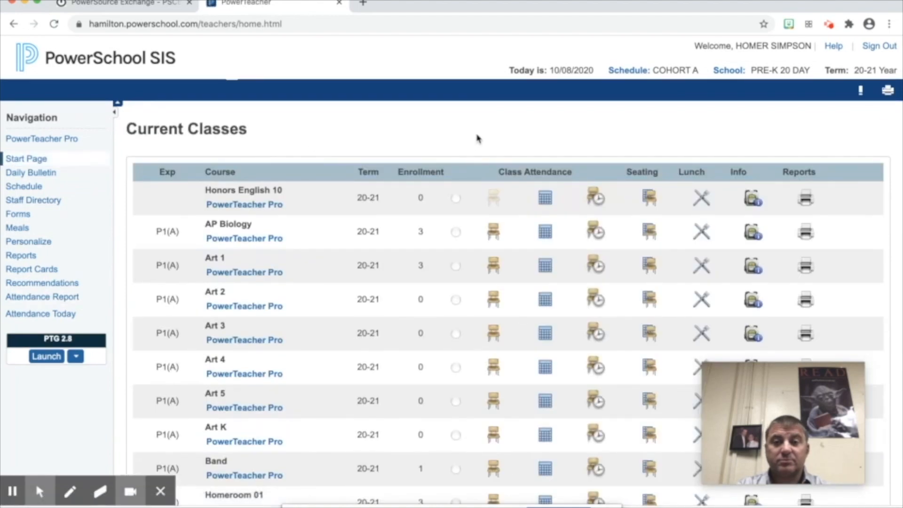
left_click(879, 49)
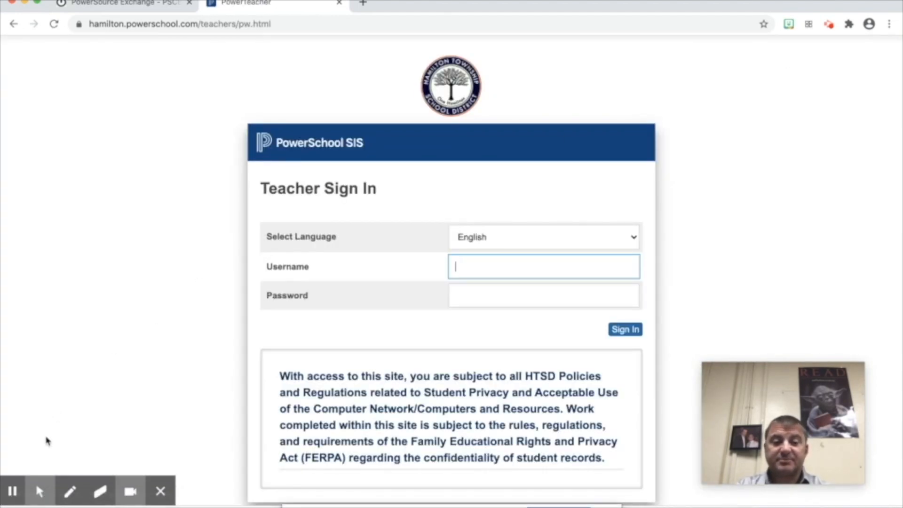
left_click(13, 491)
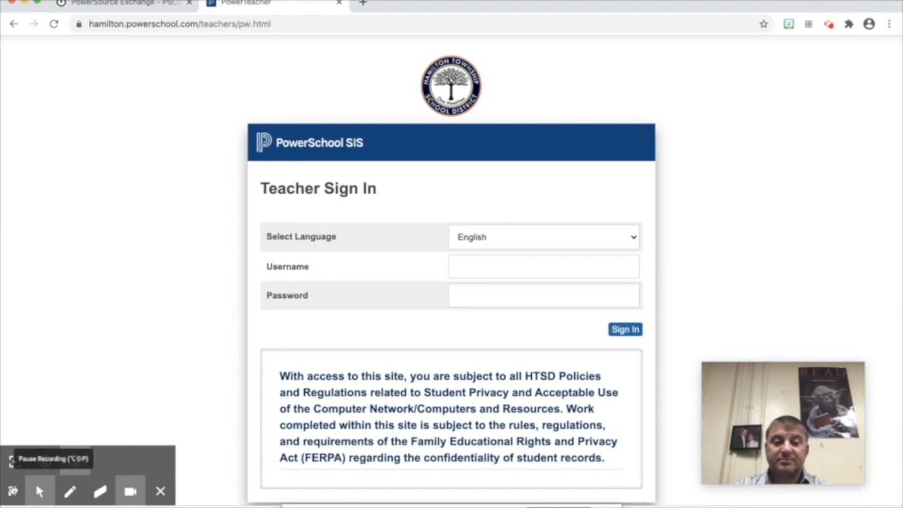
left_click(141, 5)
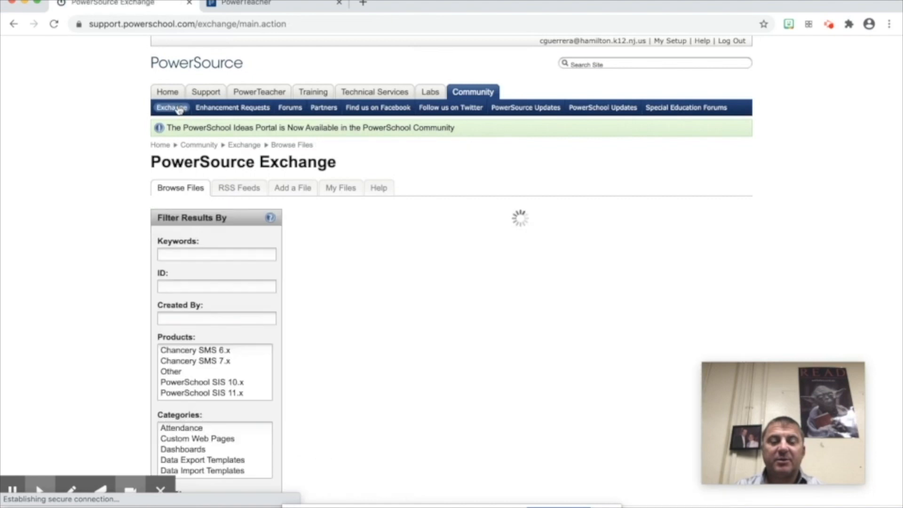
- Scroll the Browse Files listing and click into the Keywords filter box
scroll(529, 205, "down", 3)
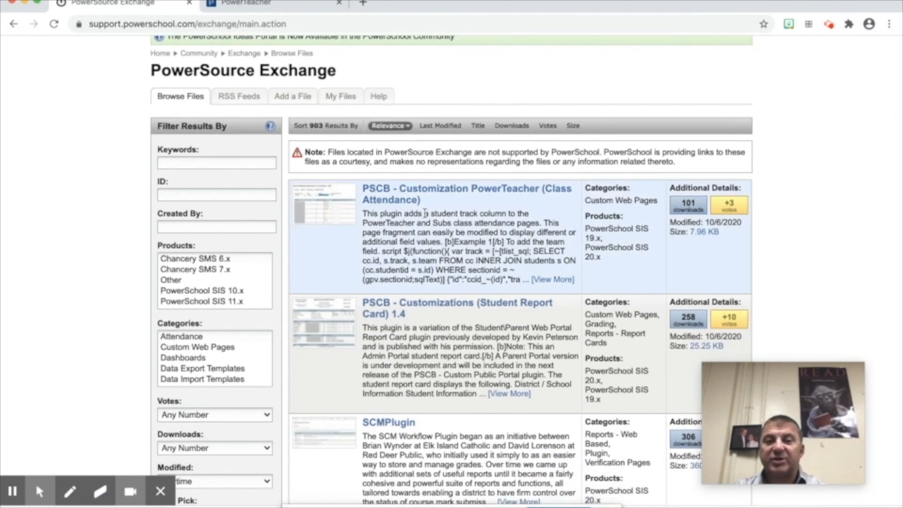
left_click(230, 162)
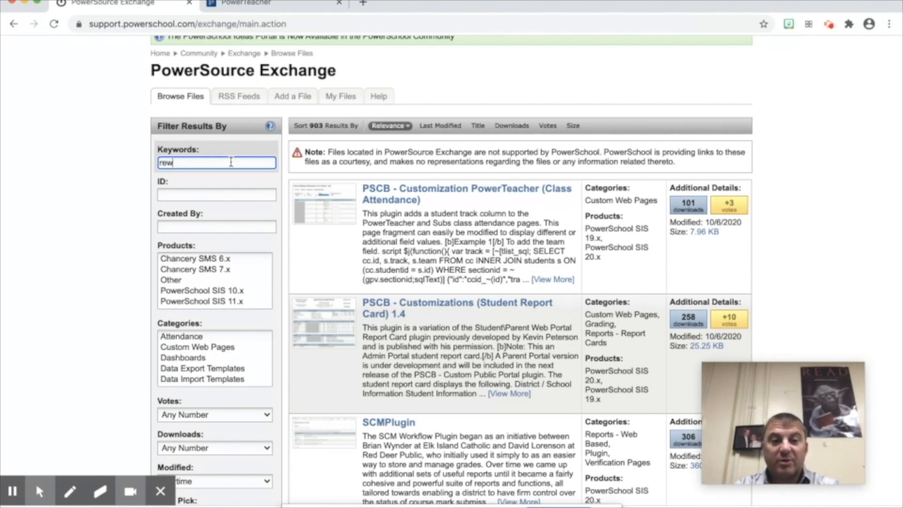
- Search the files for the keyword 'report' and scroll through the results
type("t")
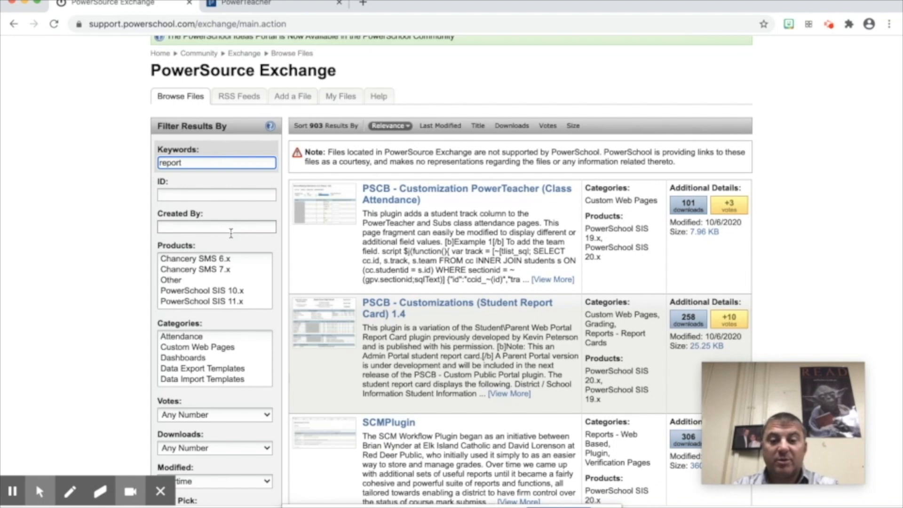
key("Return")
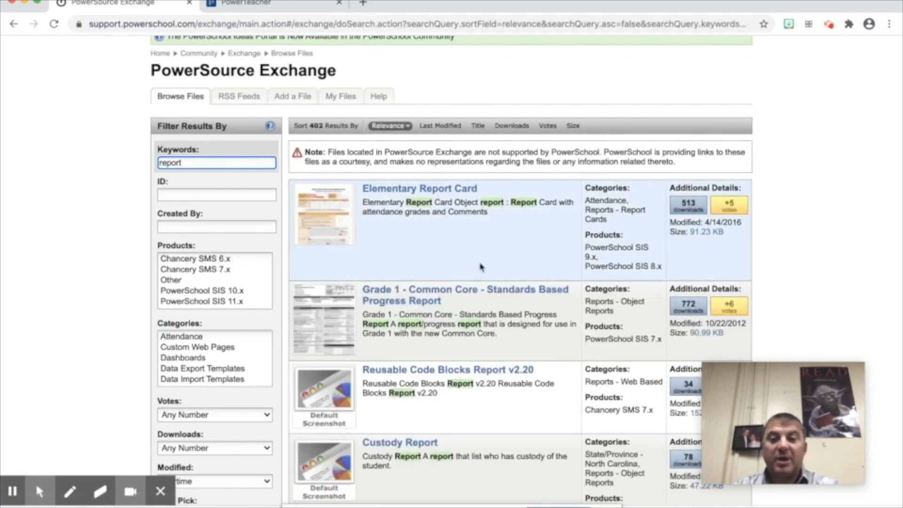
scroll(587, 250, "down", 7)
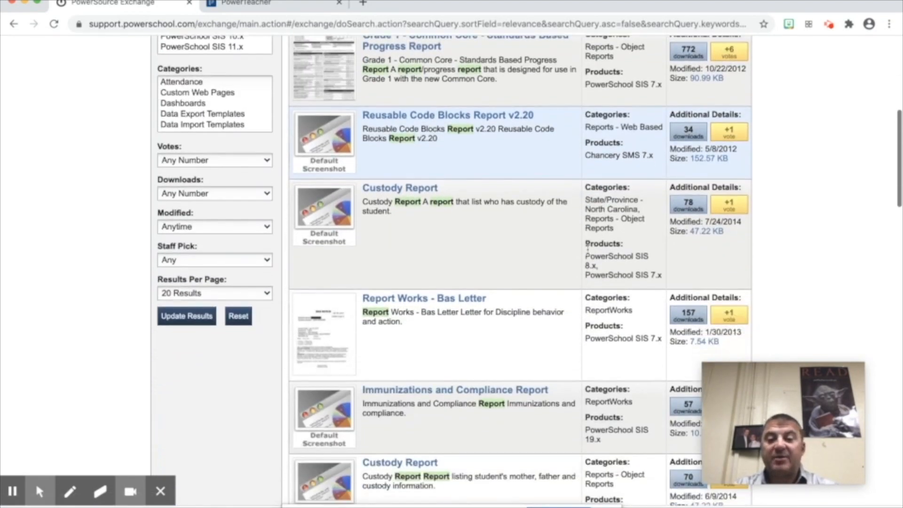
scroll(588, 251, "down", 10)
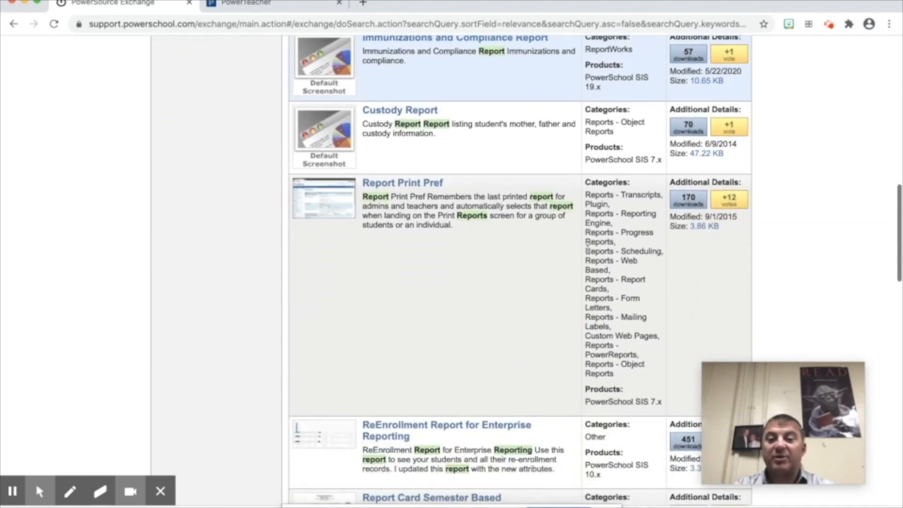
scroll(588, 250, "up", 20)
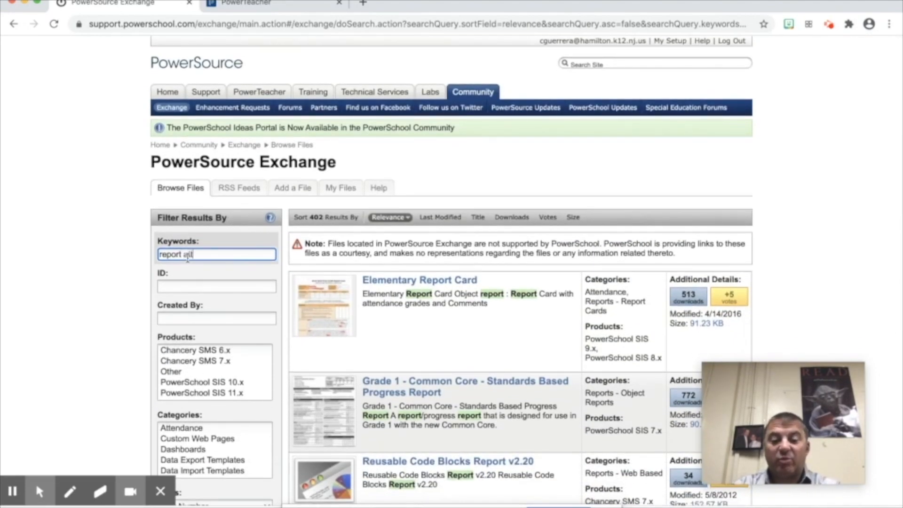
- Add 'attendance' to the keywords and search again, narrowing the list to 66 results
key("Return")
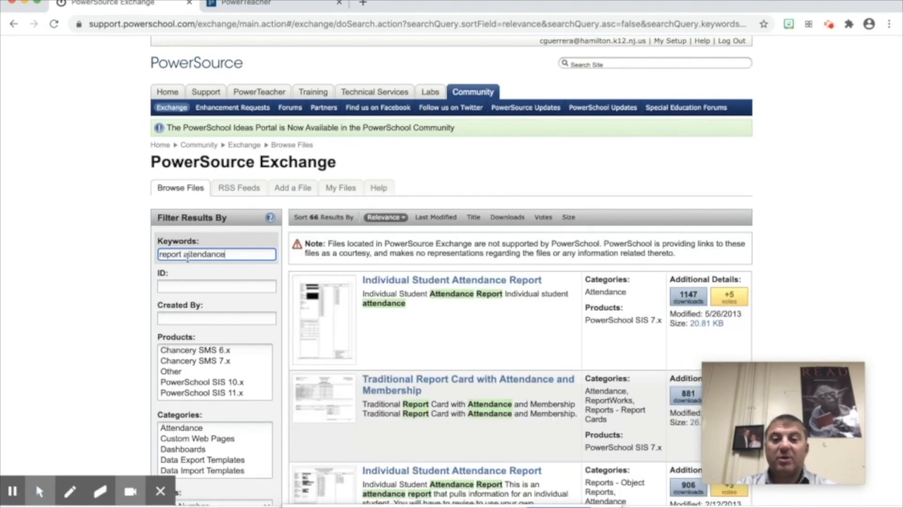
scroll(479, 263, "down", 6)
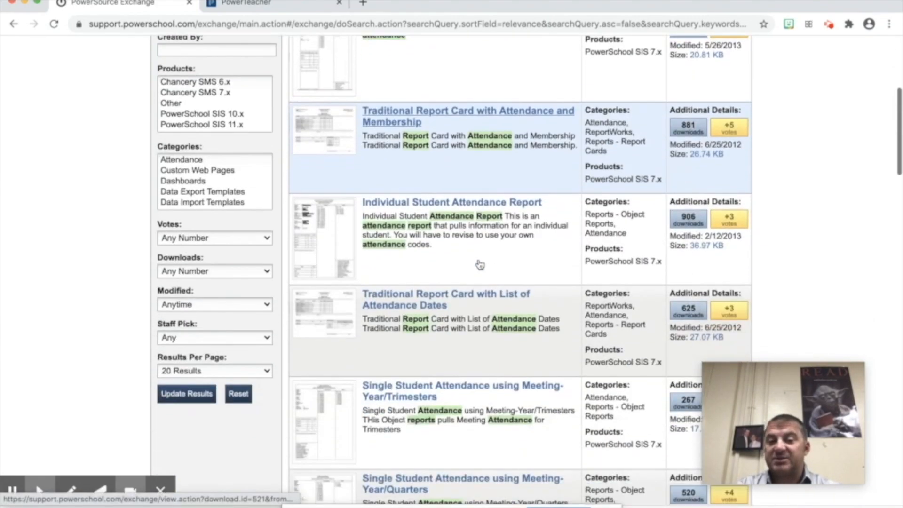
scroll(480, 264, "down", 5)
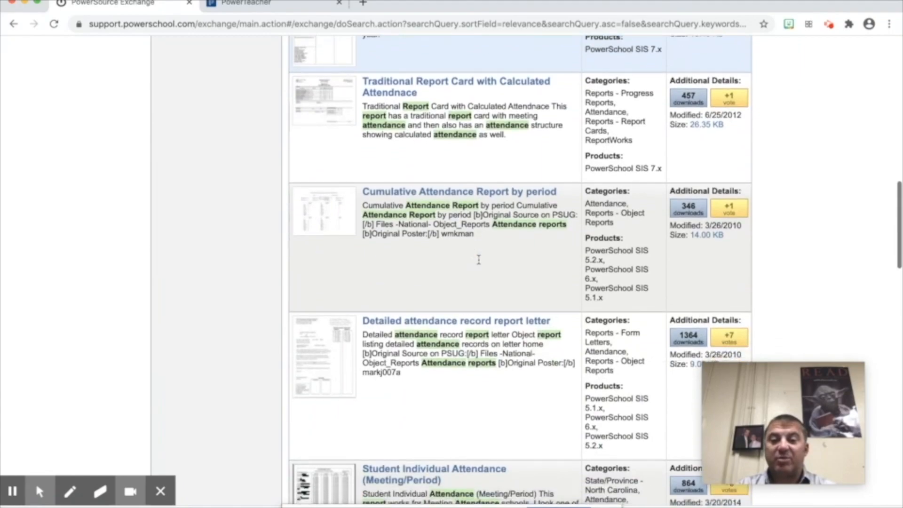
scroll(479, 264, "up", 12)
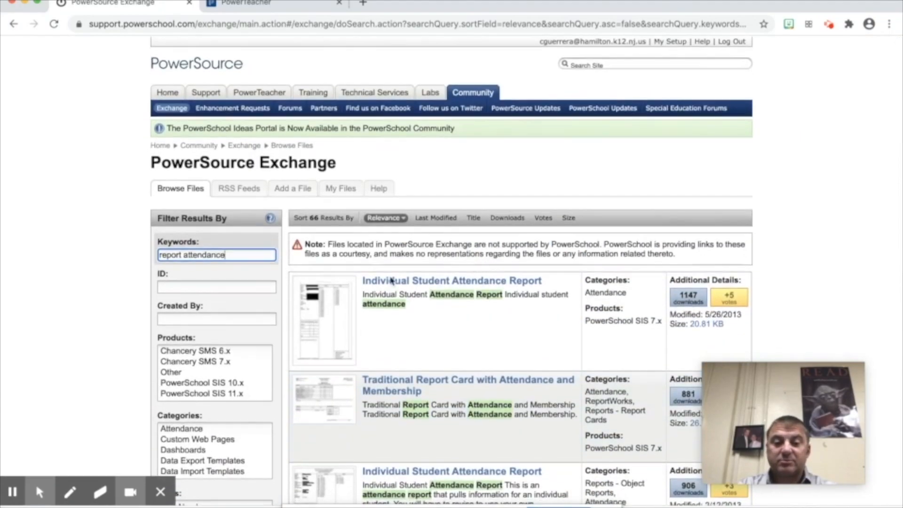